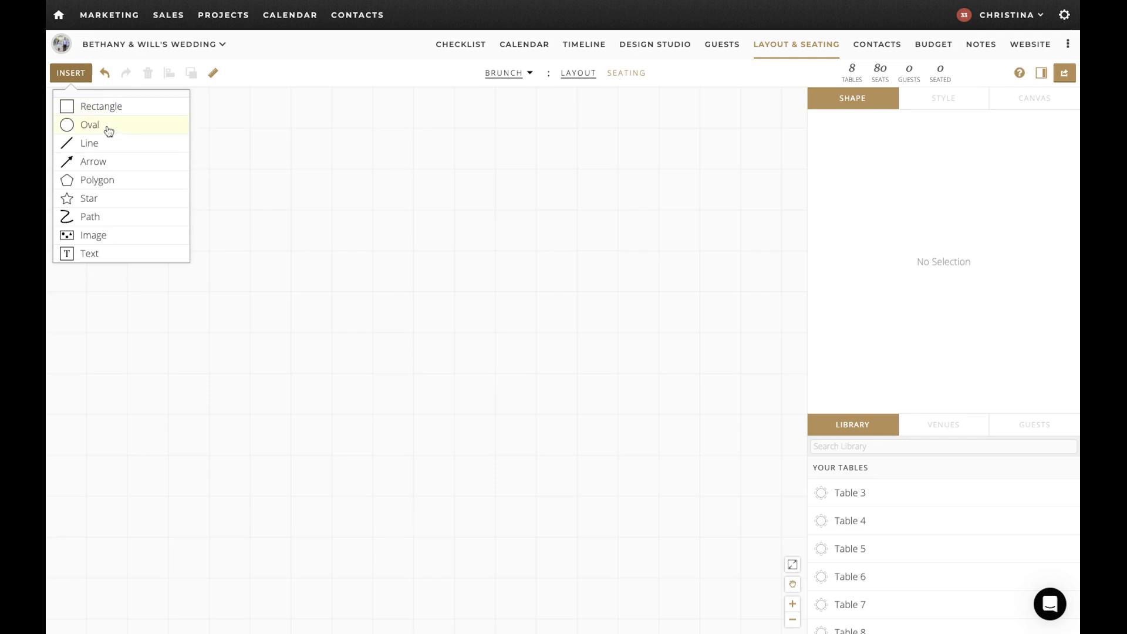
Draw an oval about 26' 9" long and 19' 7" wide on the empty canvas and fill it with salmon pink (#ff9b8e)
click(108, 130)
drag(279, 257, 502, 419)
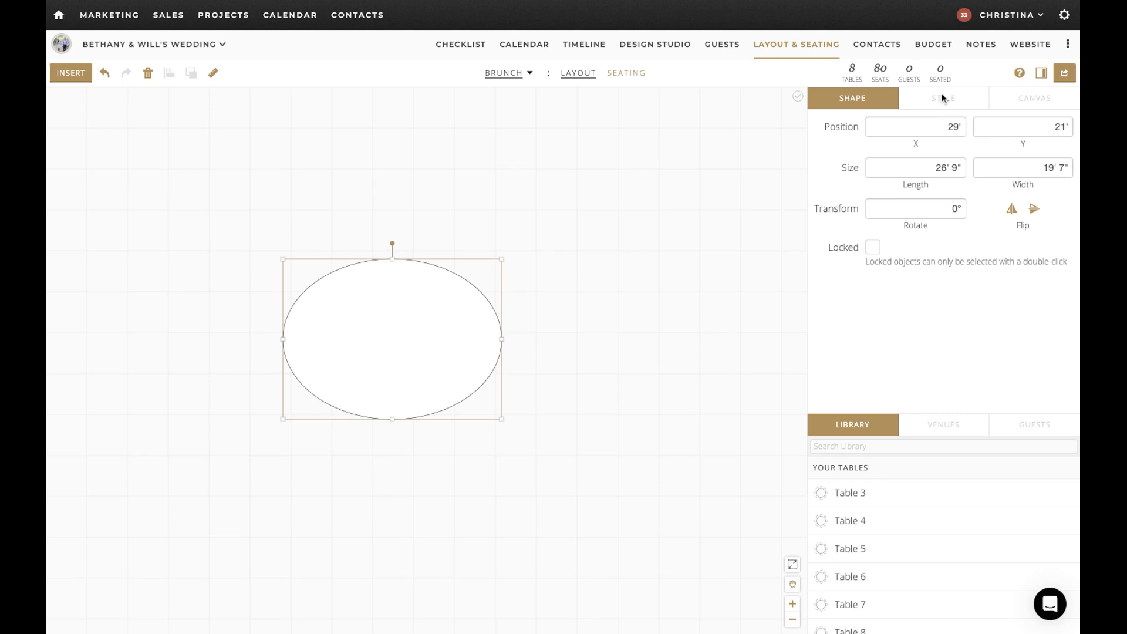
click(933, 112)
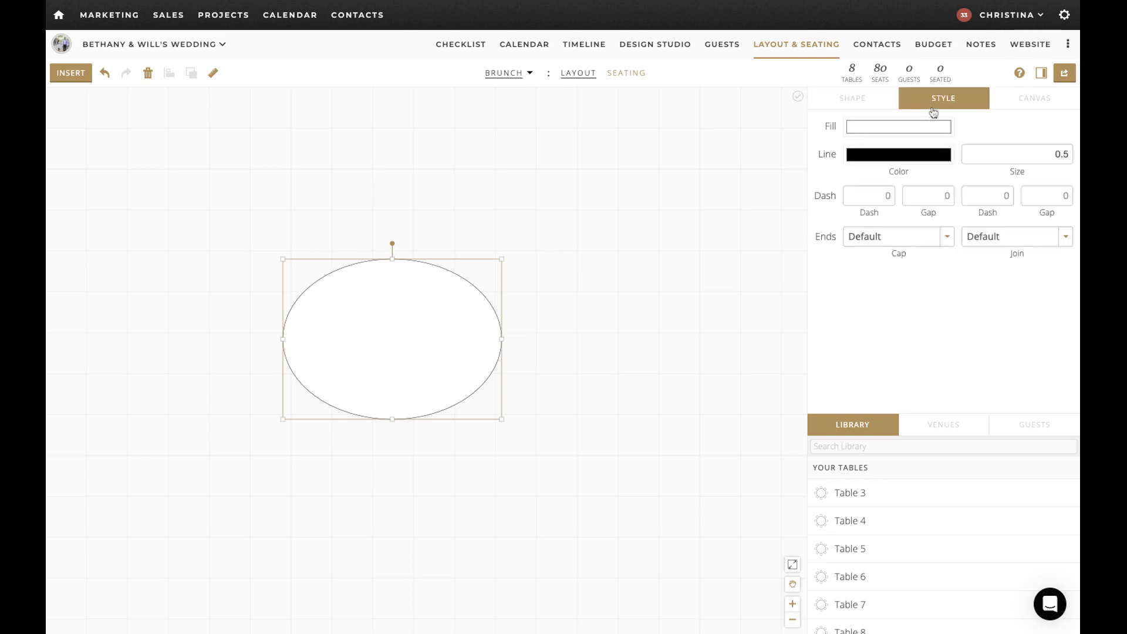
click(886, 128)
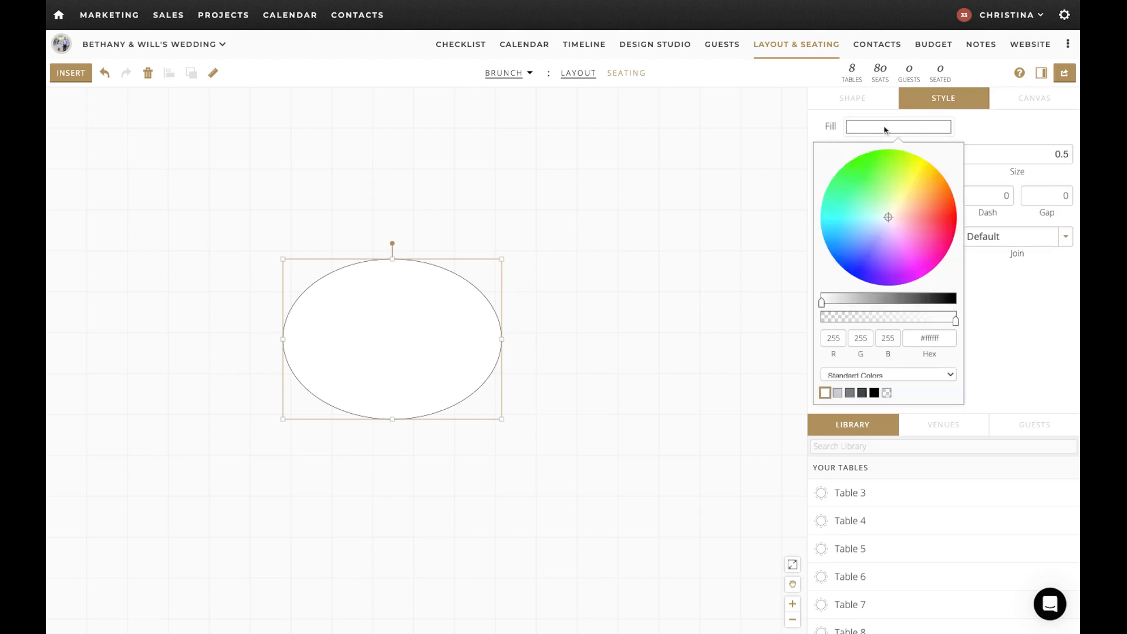
mouse_move(888, 204)
mouse_down()
mouse_move(910, 220)
mouse_move(913, 201)
mouse_move(919, 213)
mouse_up()
click(988, 140)
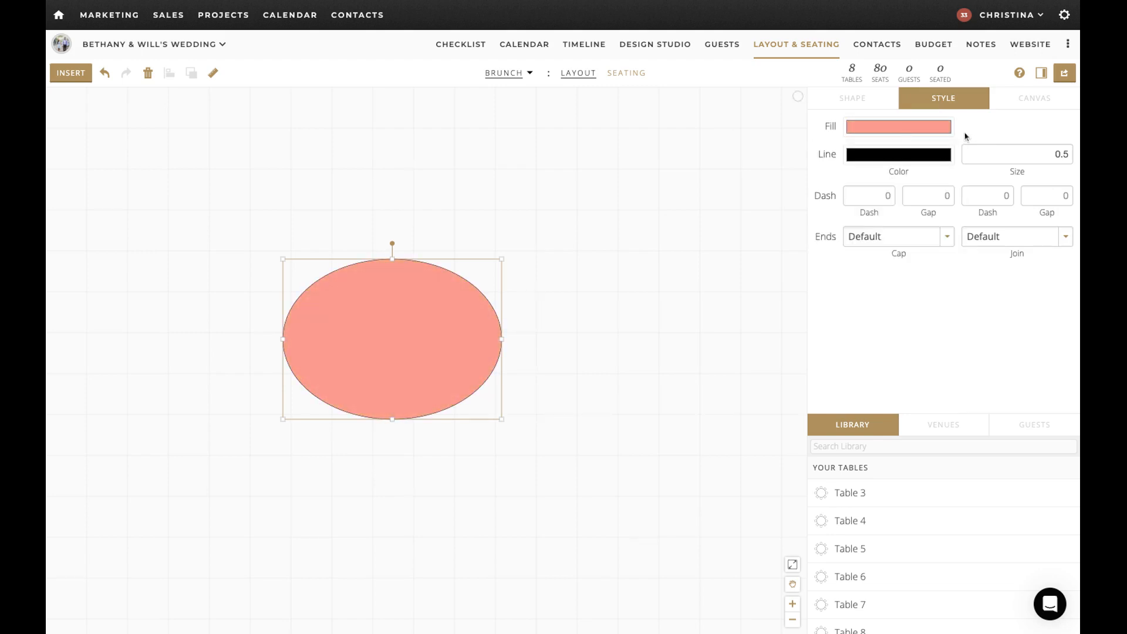
Set the oval's line color to white (#ffffff) and stretch the oval downward into a near circle
click(929, 154)
drag(886, 245, 889, 250)
drag(834, 329, 833, 330)
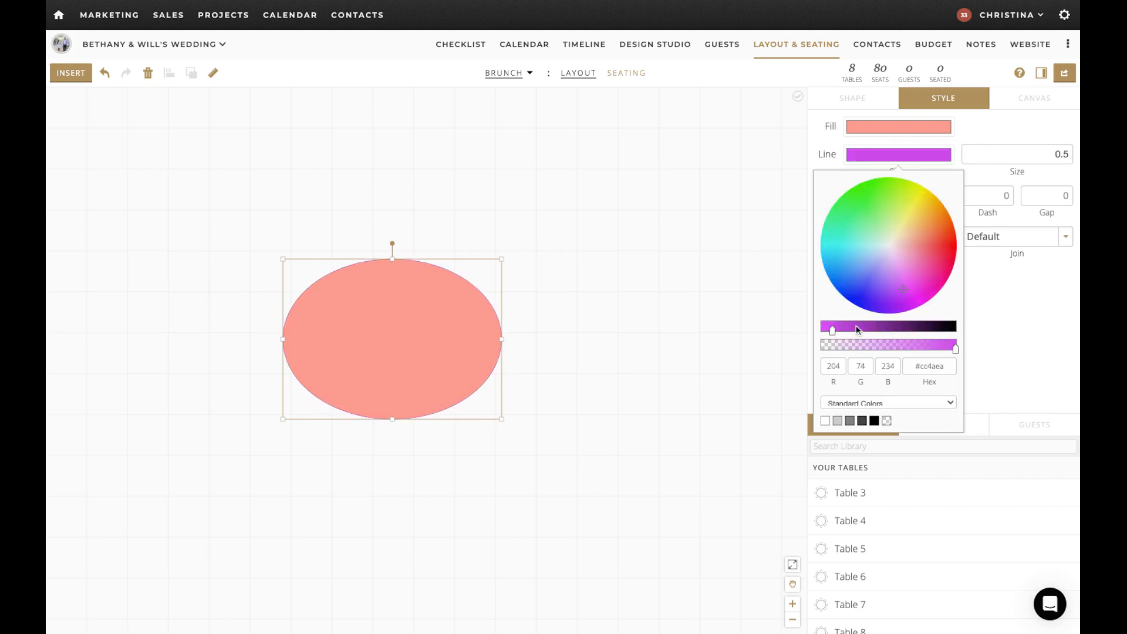
click(826, 421)
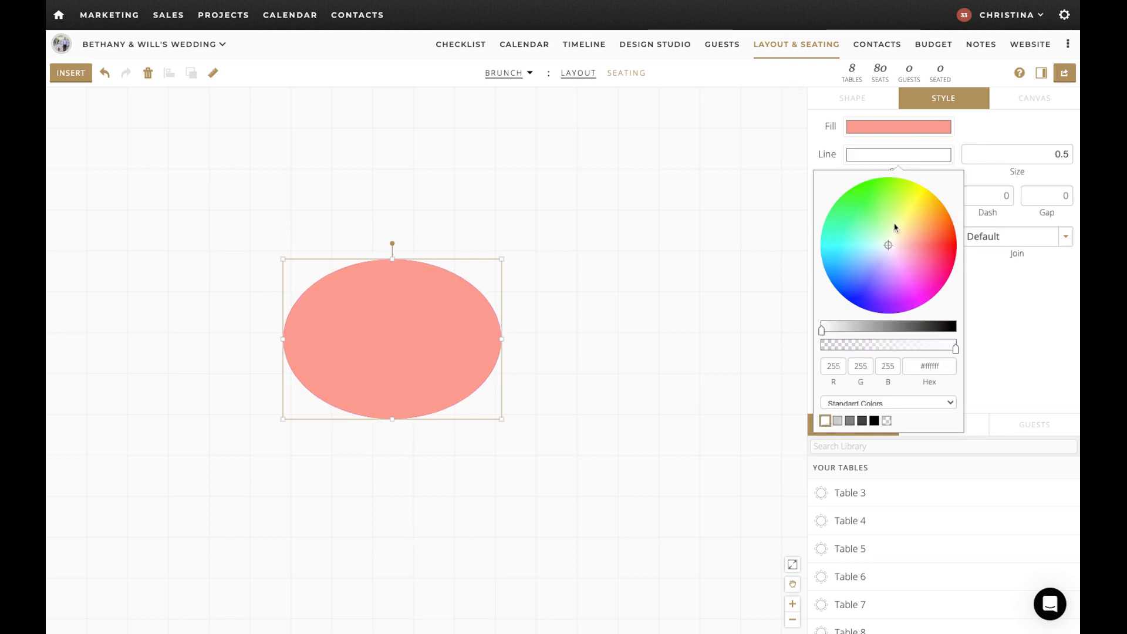
click(710, 312)
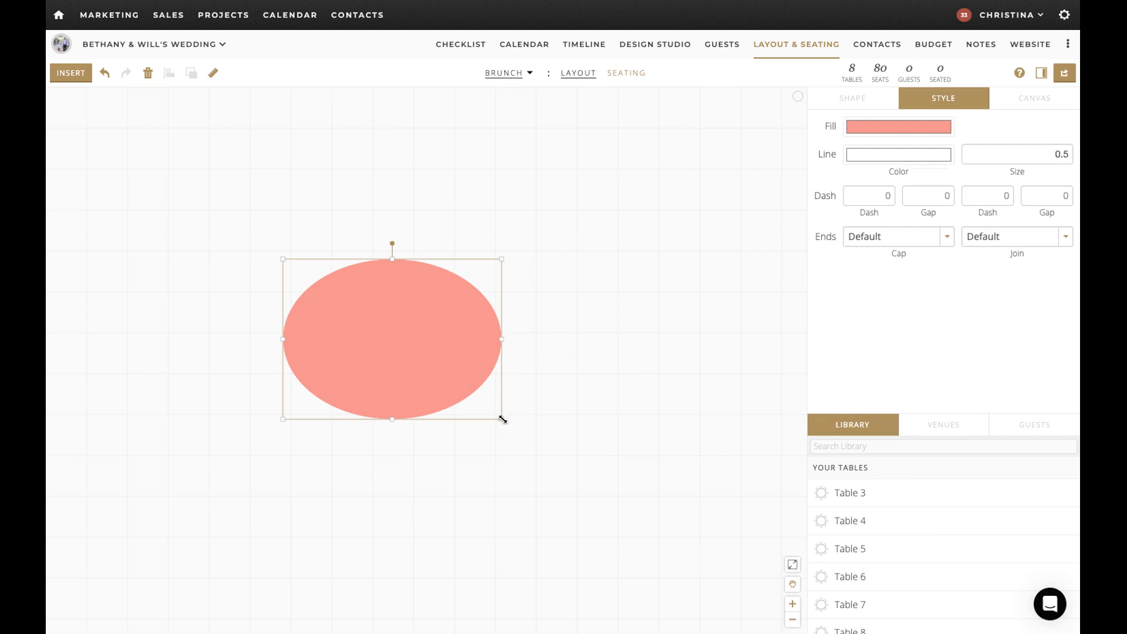
drag(502, 419, 508, 416)
click(555, 364)
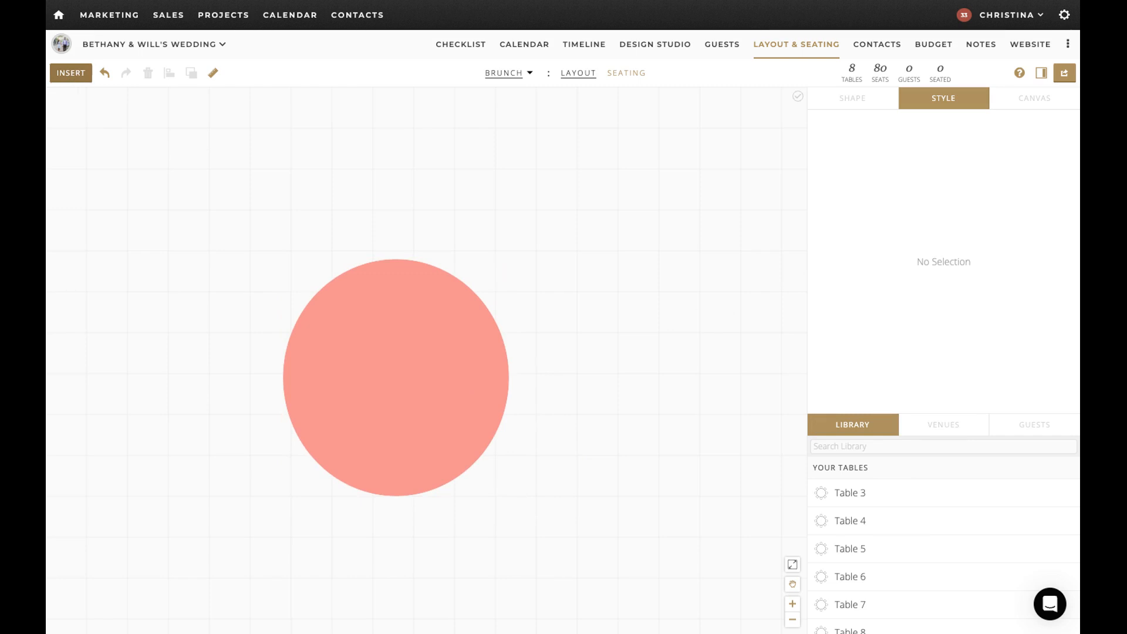
Draw a closed, irregular ten-point Path shape surrounding the salmon circle, ending at its starting point
click(70, 73)
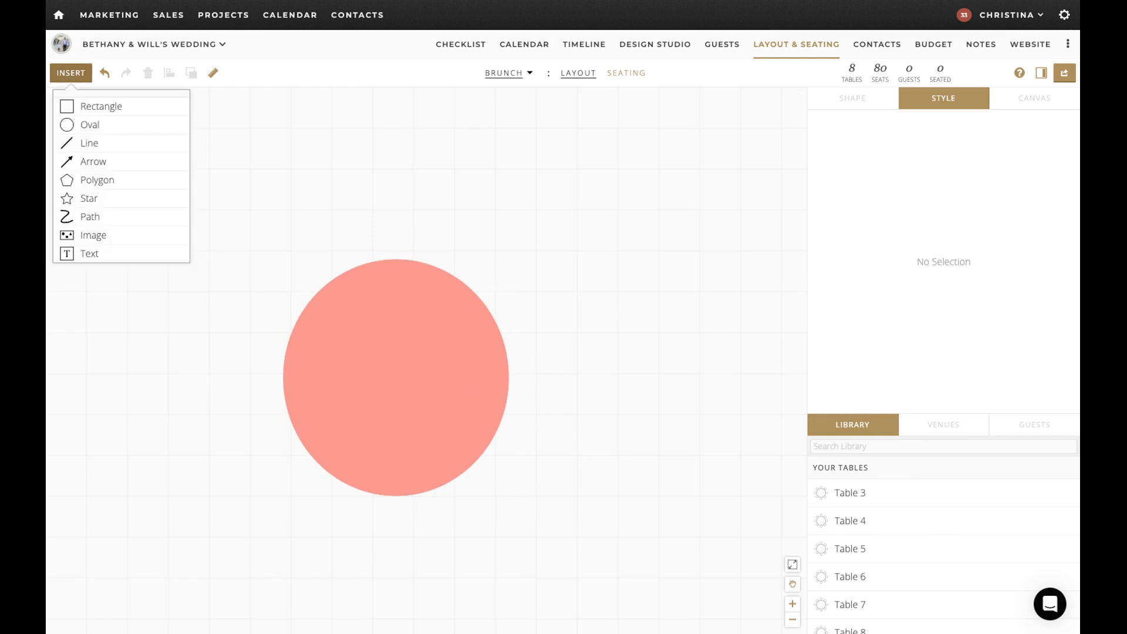
click(104, 220)
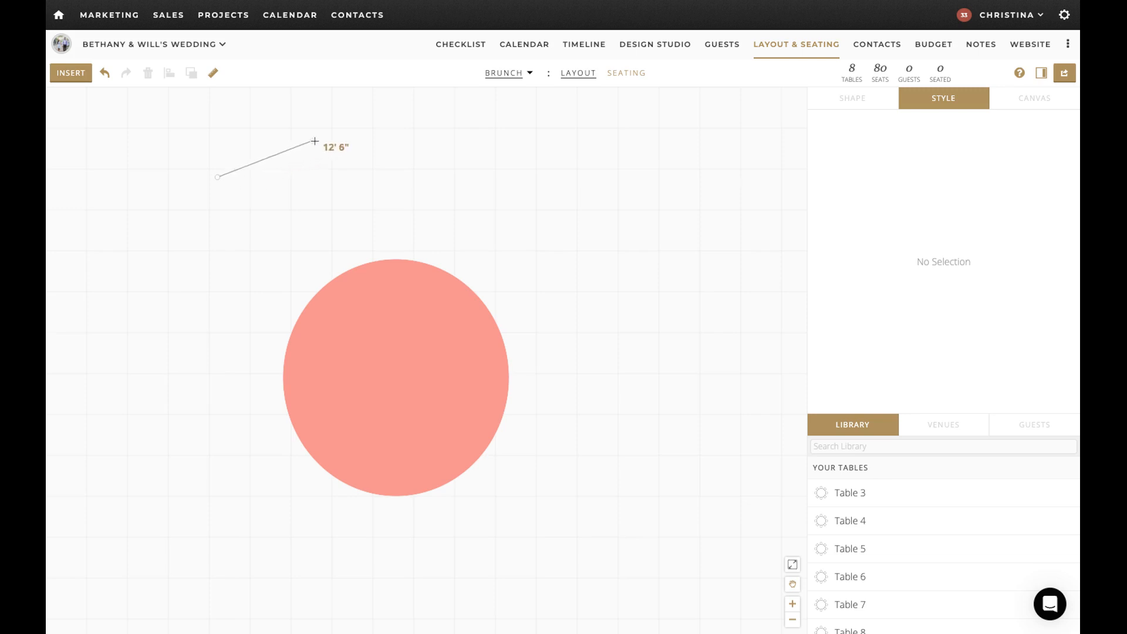
click(467, 139)
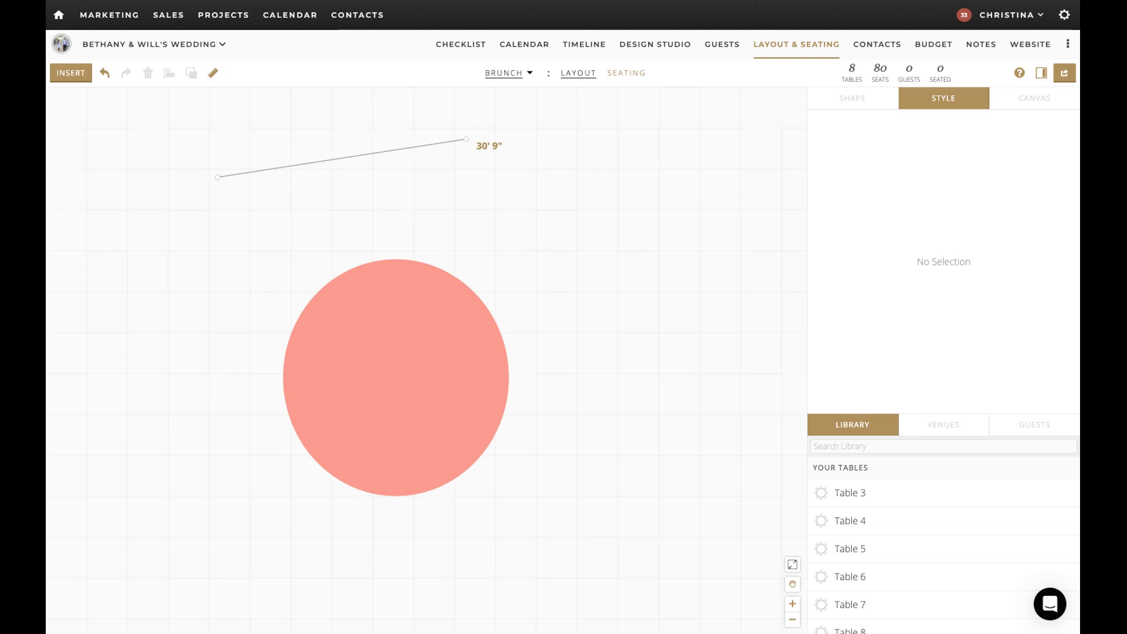
drag(466, 139, 458, 140)
click(563, 218)
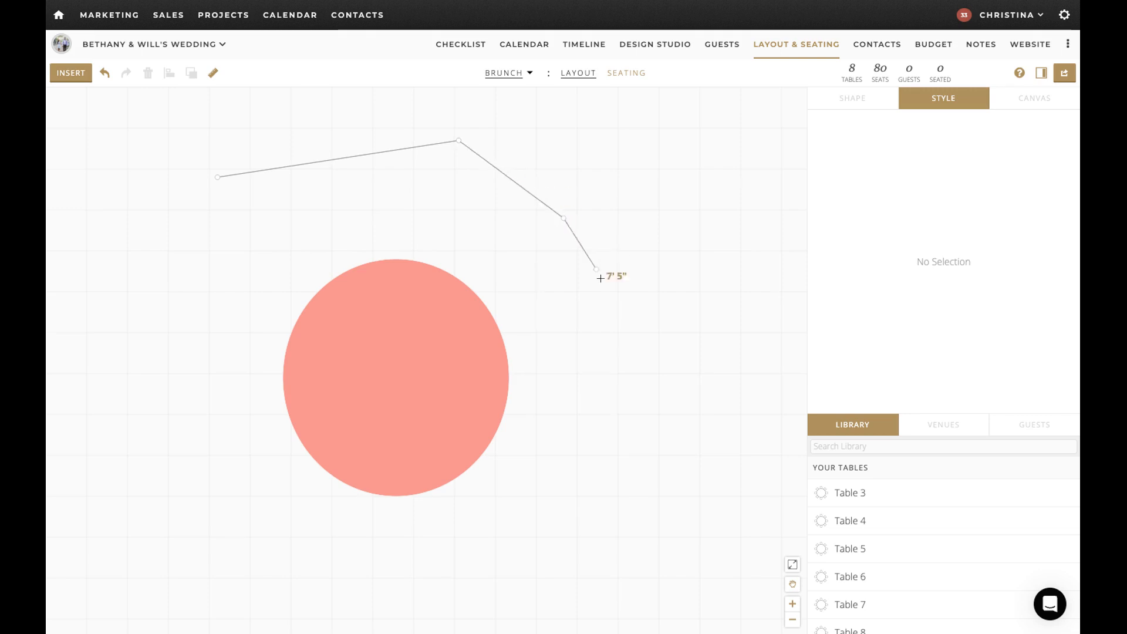
click(606, 305)
click(599, 438)
click(578, 541)
click(445, 564)
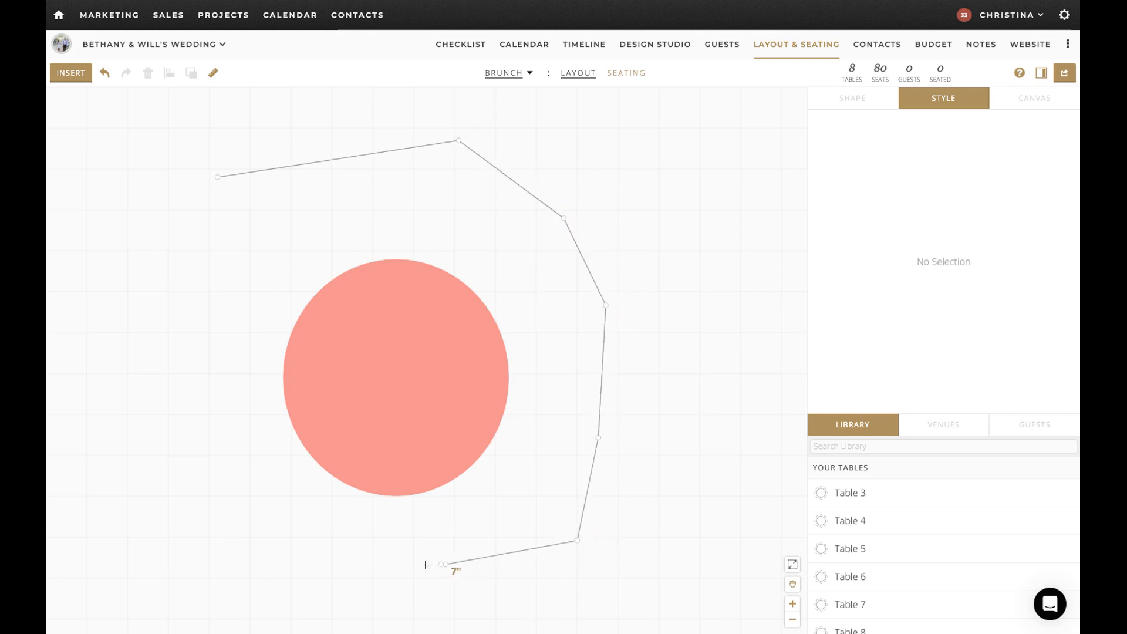
click(235, 530)
click(173, 368)
click(178, 245)
click(217, 177)
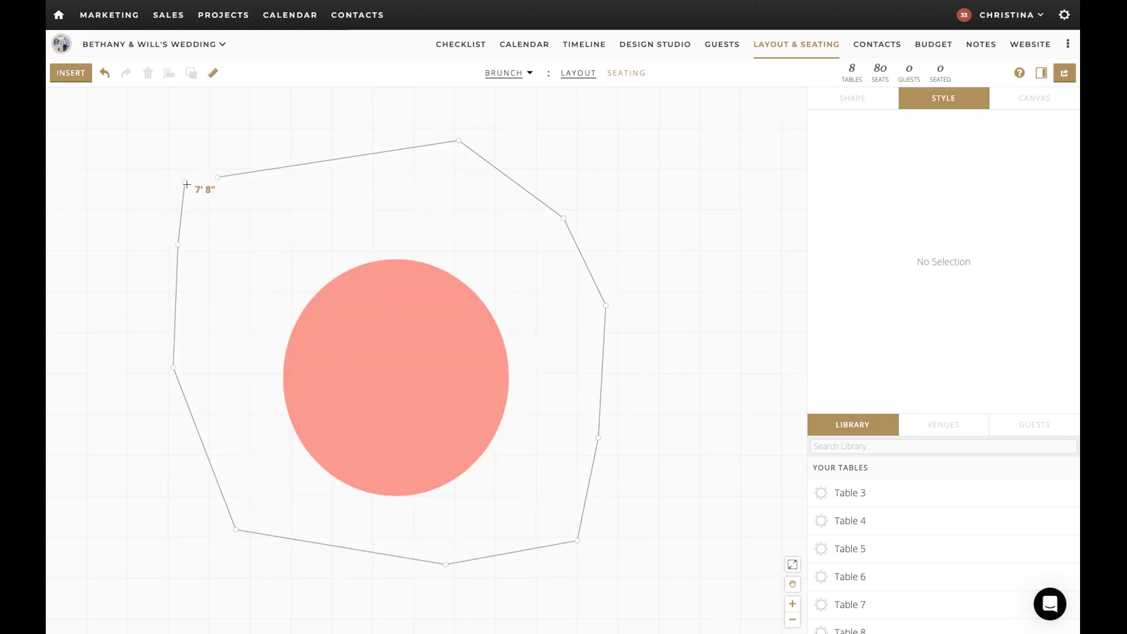
click(218, 177)
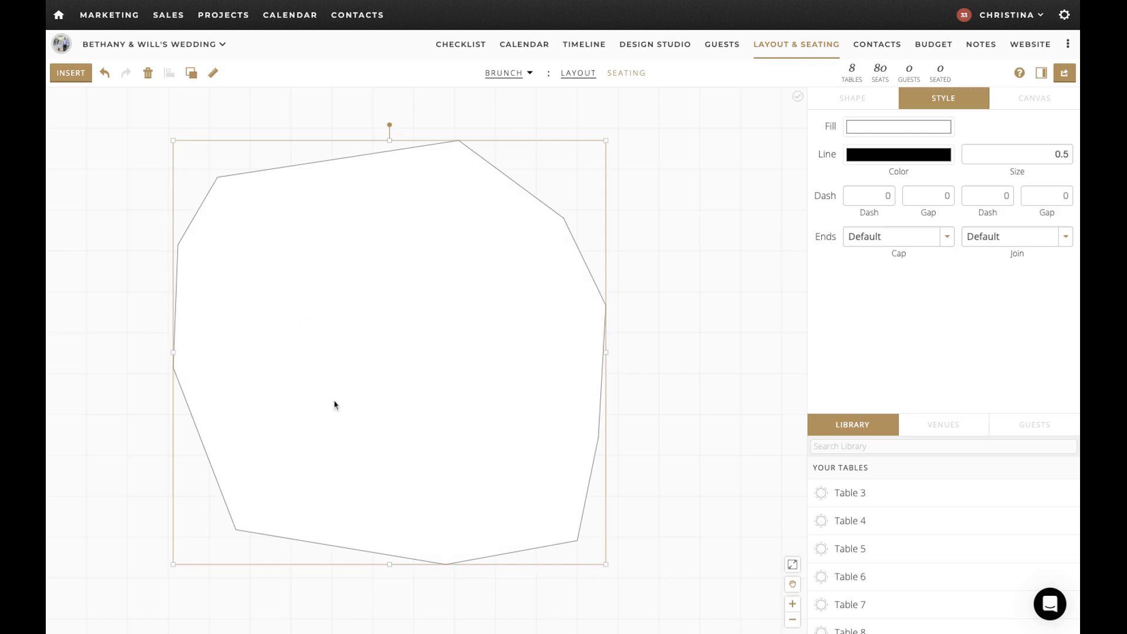
Fill the new path shape with light pink (#ffacfd)
click(879, 128)
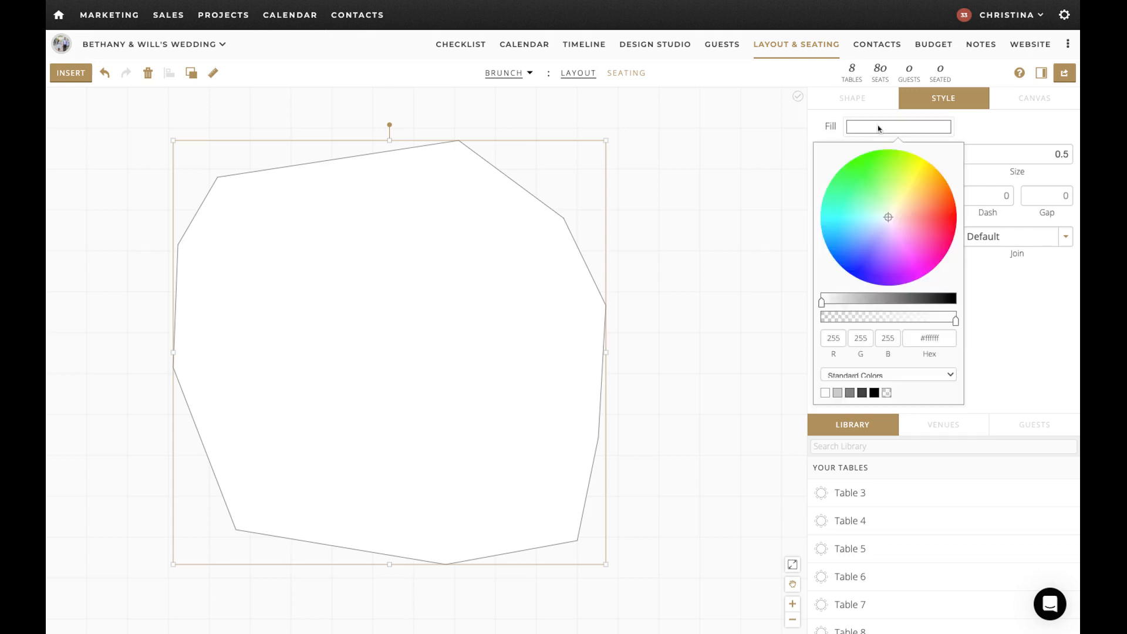
click(913, 258)
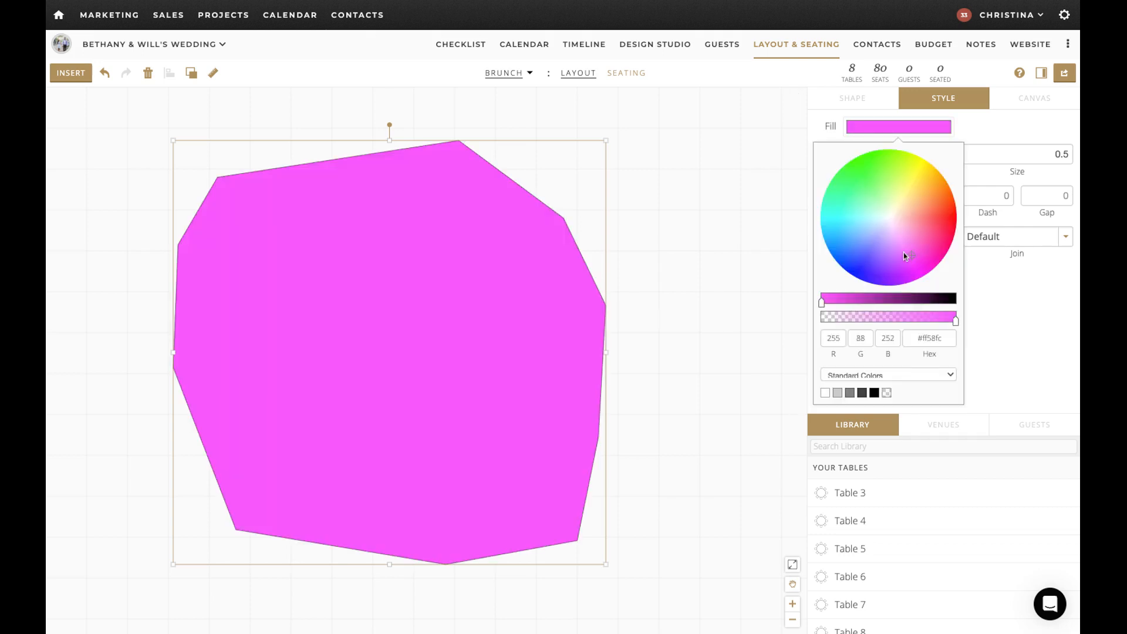
click(901, 238)
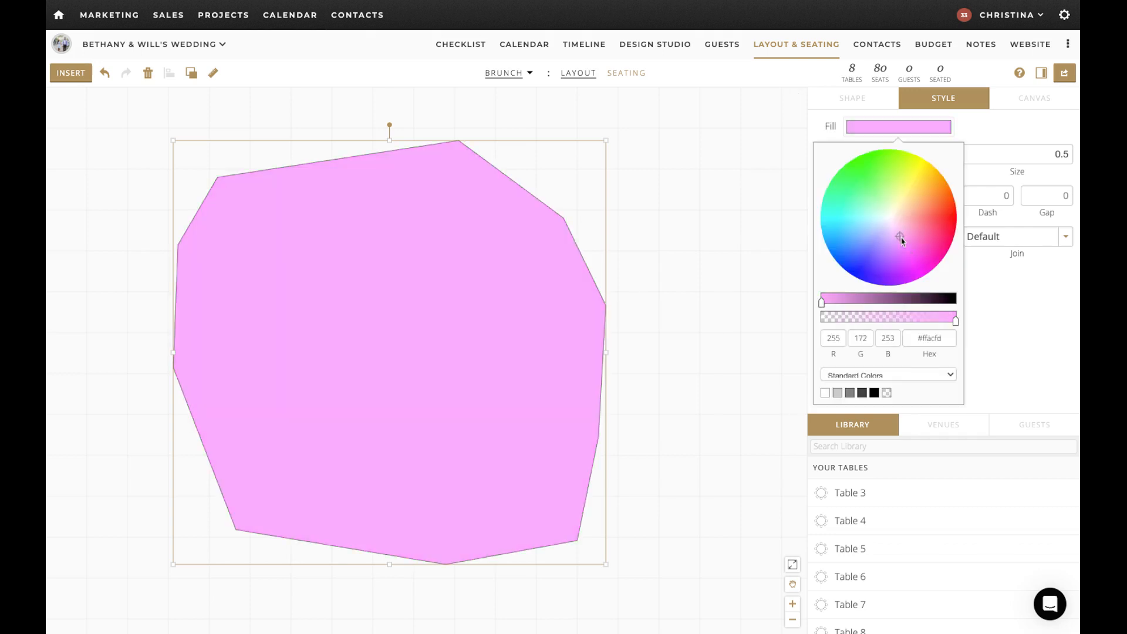
Send the light pink path shape to the back, behind the salmon circle
click(191, 76)
click(192, 77)
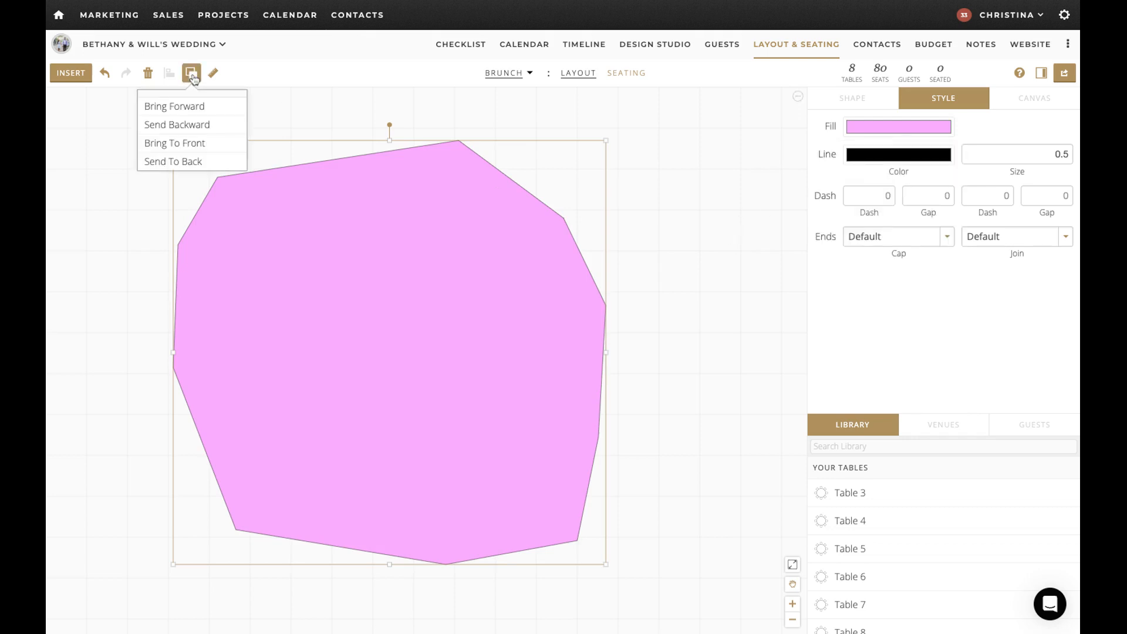
click(179, 165)
click(148, 265)
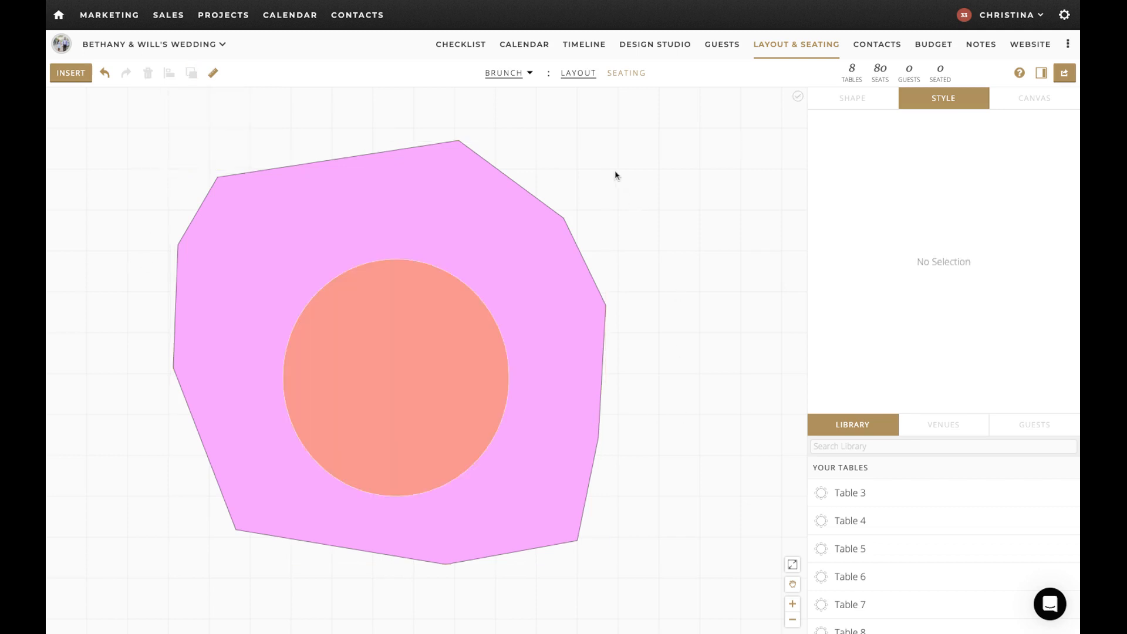
Set the light pink path shape's line color to white
click(408, 196)
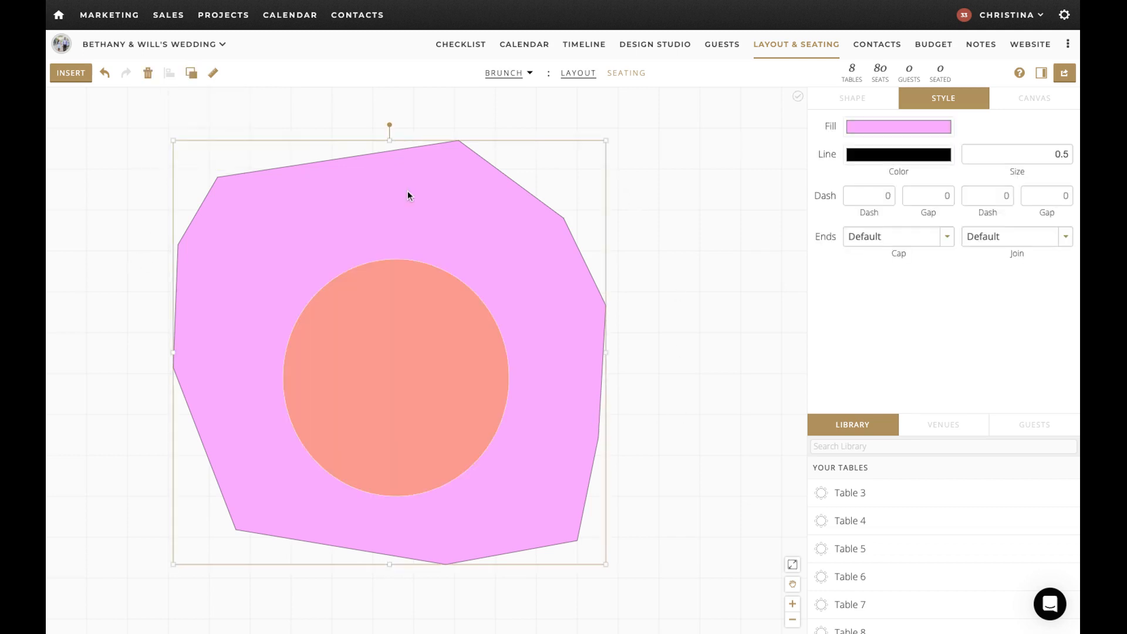
click(882, 157)
click(826, 421)
click(744, 404)
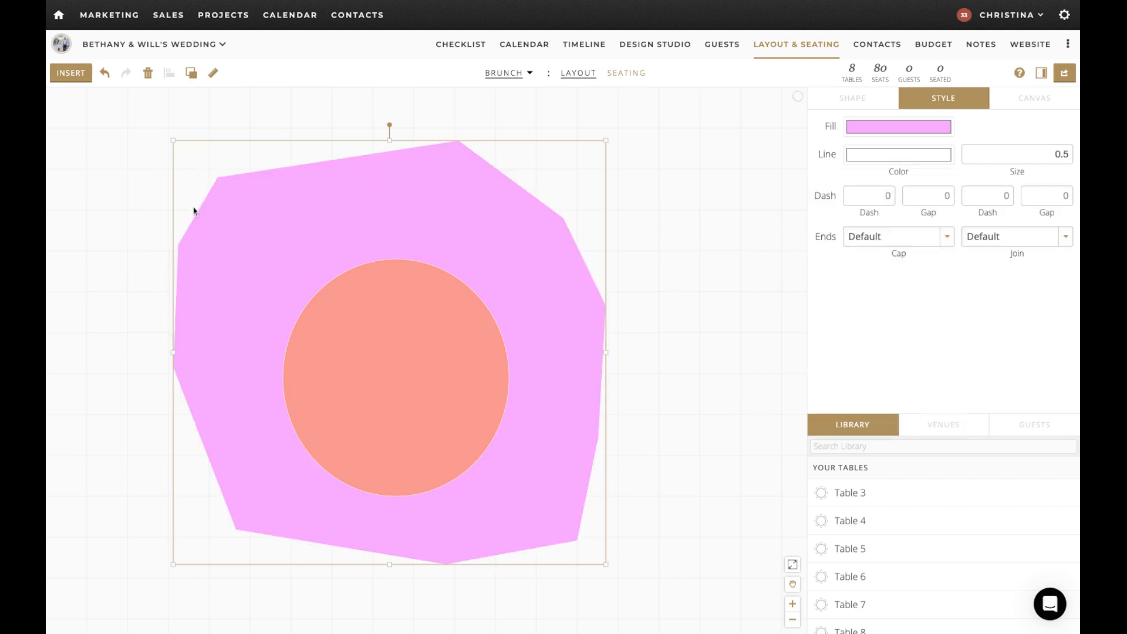
click(112, 217)
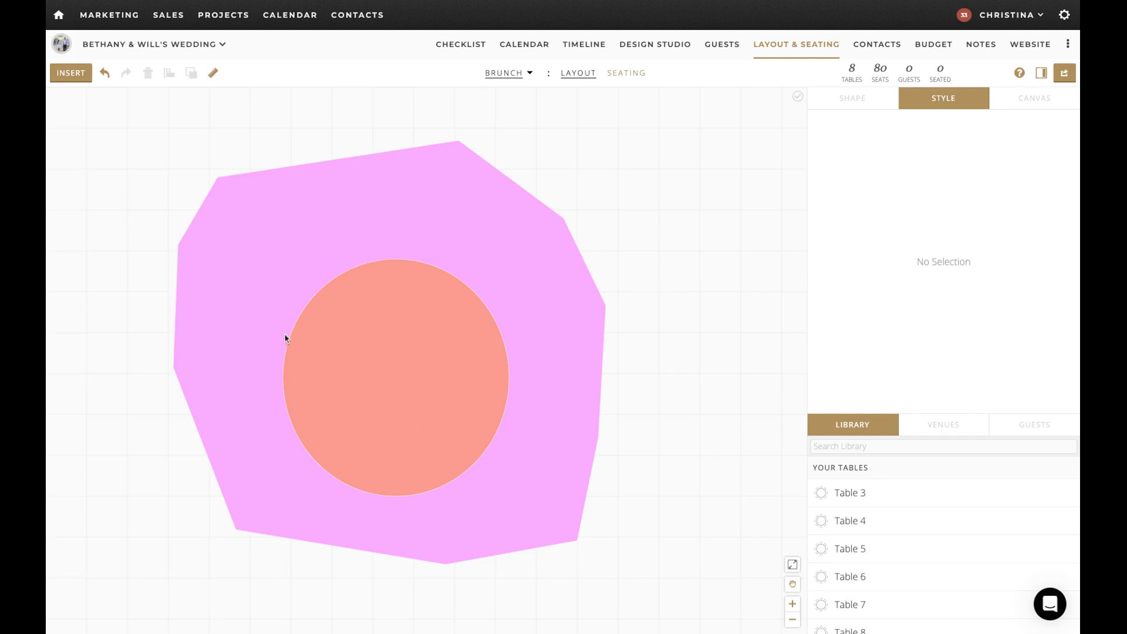
Check the salmon circle's fill color code, leaving the color as it is
click(451, 360)
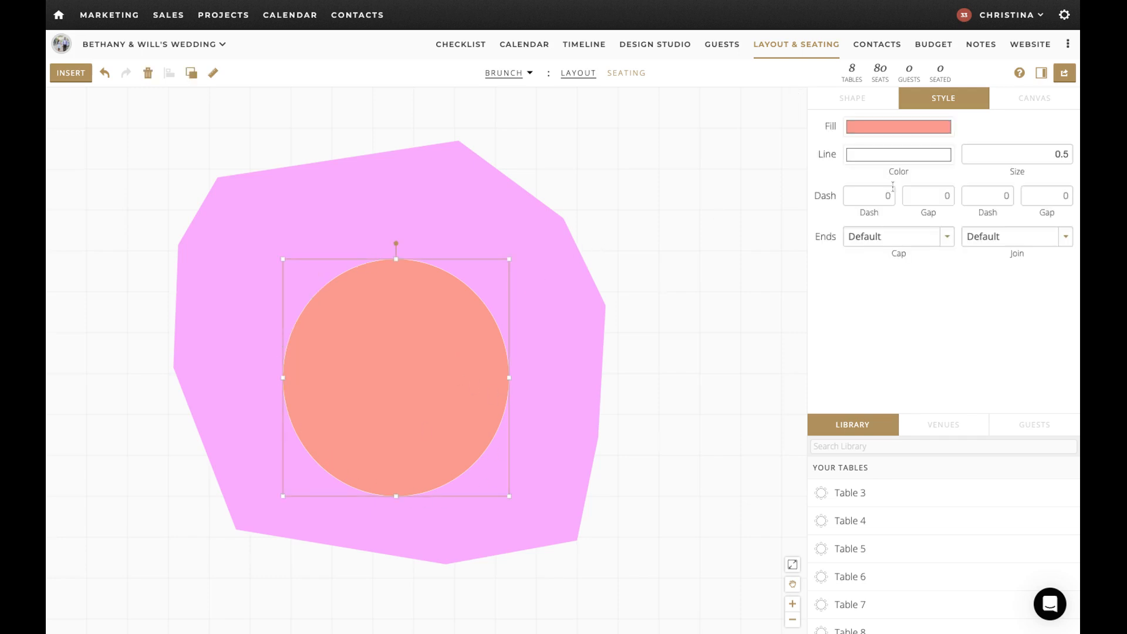
click(919, 129)
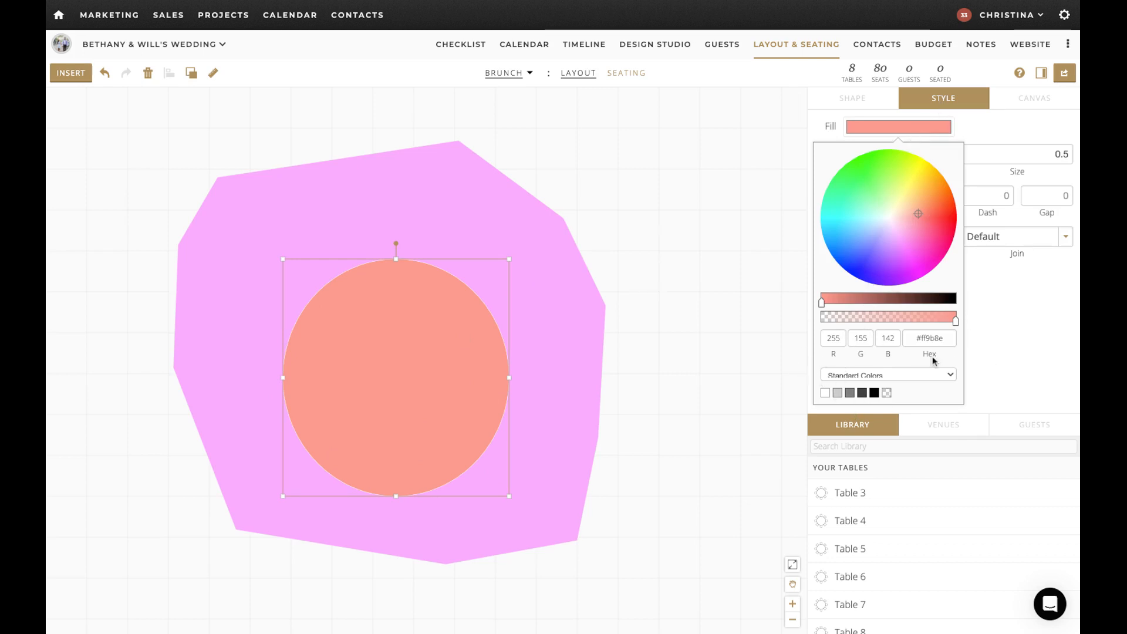
click(668, 330)
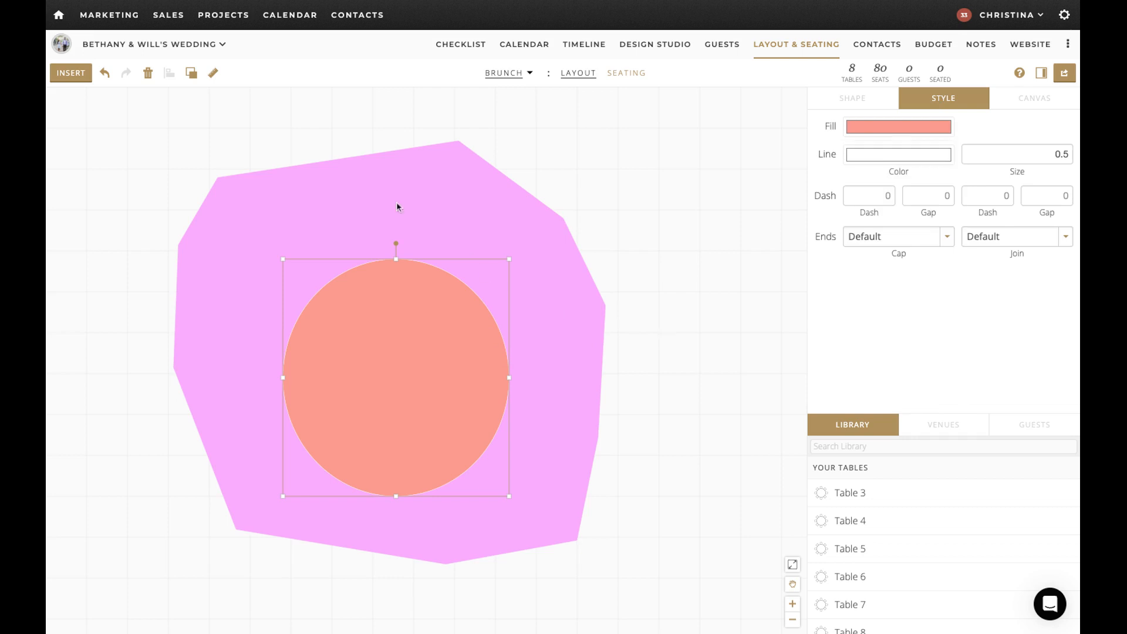
click(397, 206)
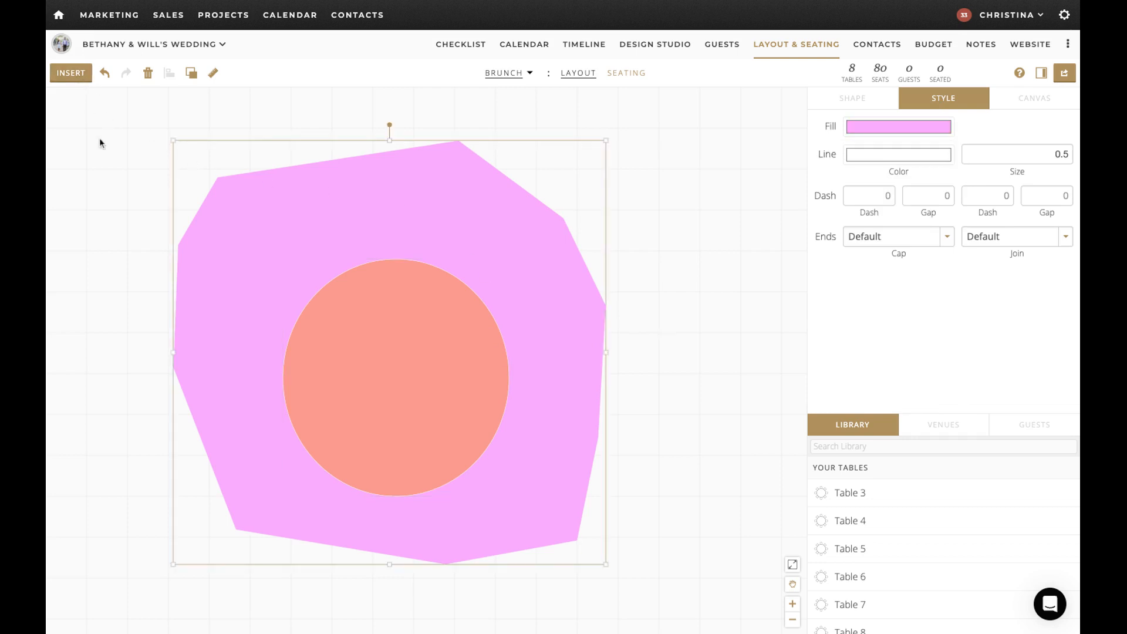
Draw a second, larger closed Path shape around the light pink shape, ending at its starting point
click(76, 87)
click(75, 76)
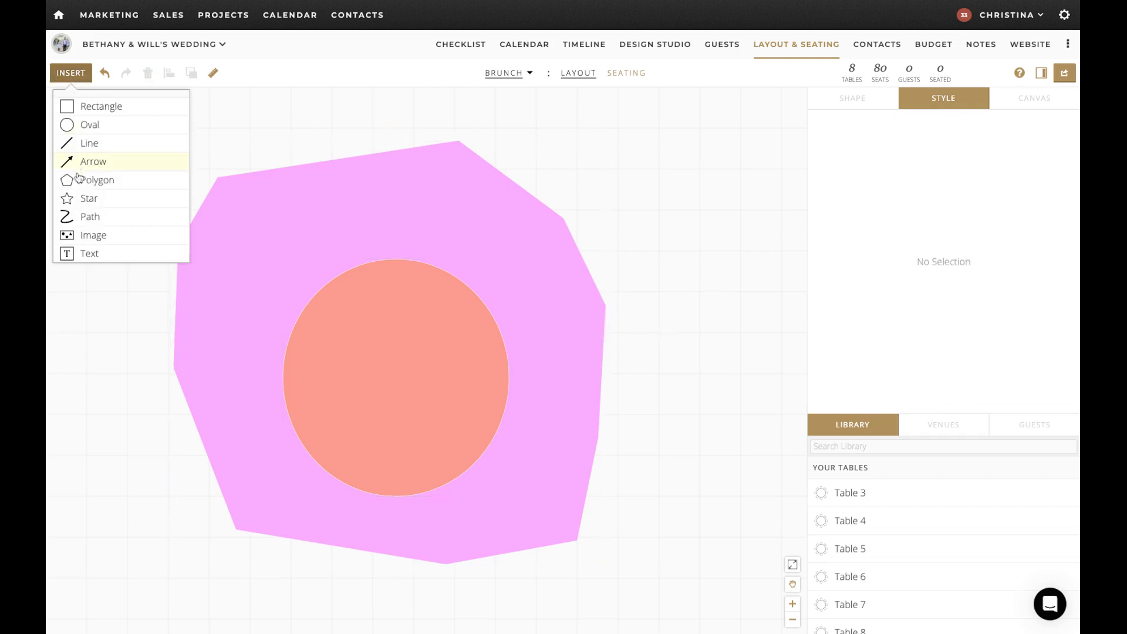
click(89, 217)
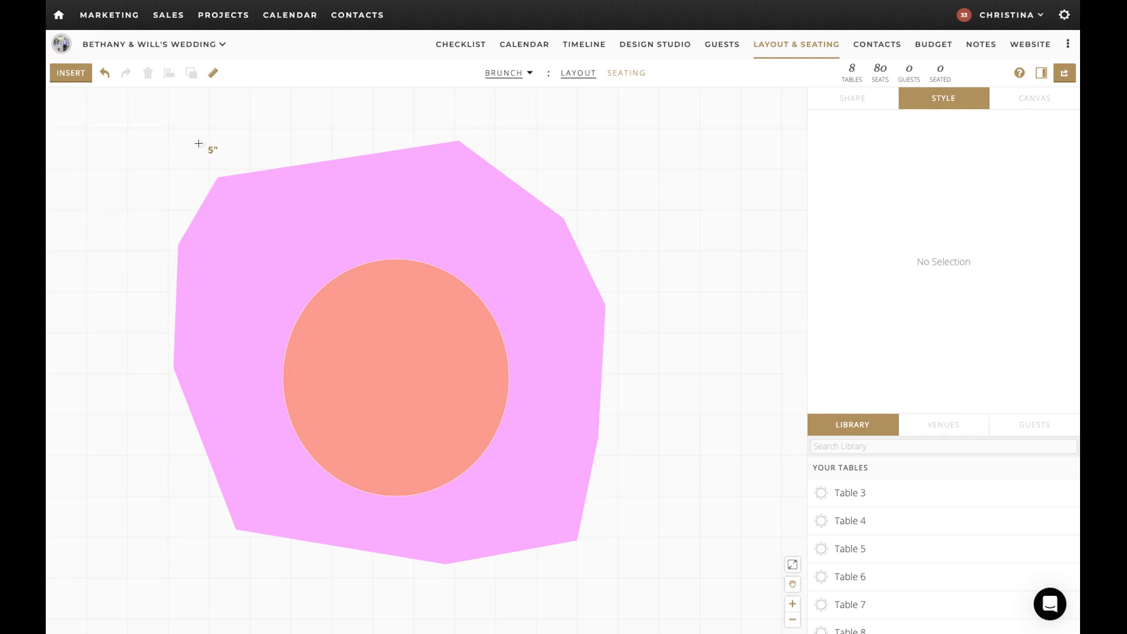
click(385, 120)
click(549, 130)
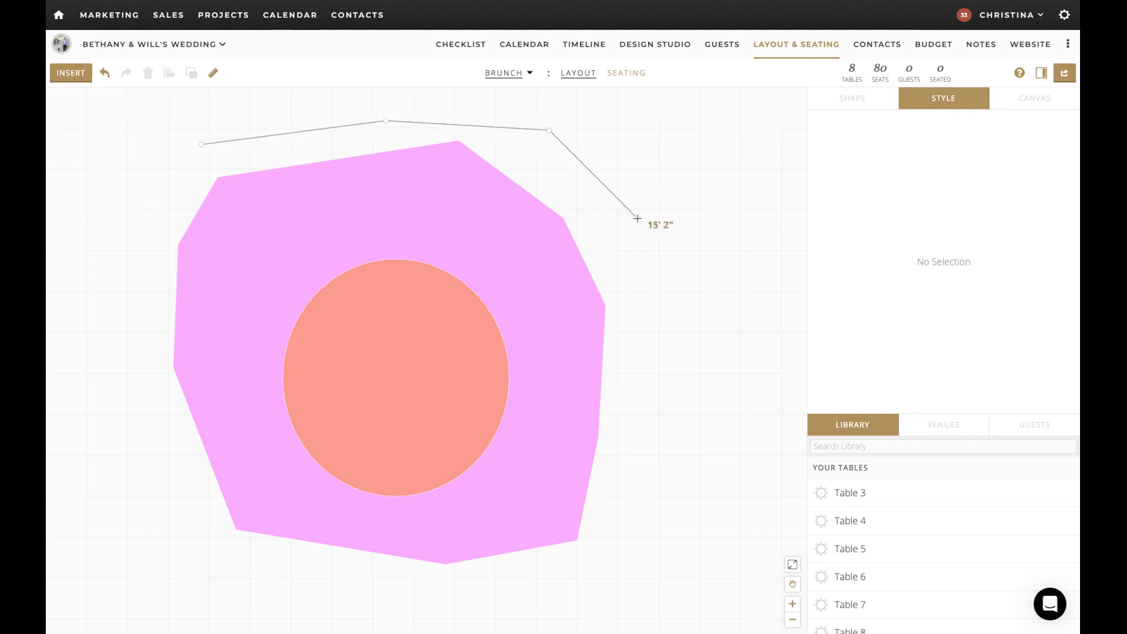
click(638, 218)
click(659, 302)
click(662, 405)
click(642, 486)
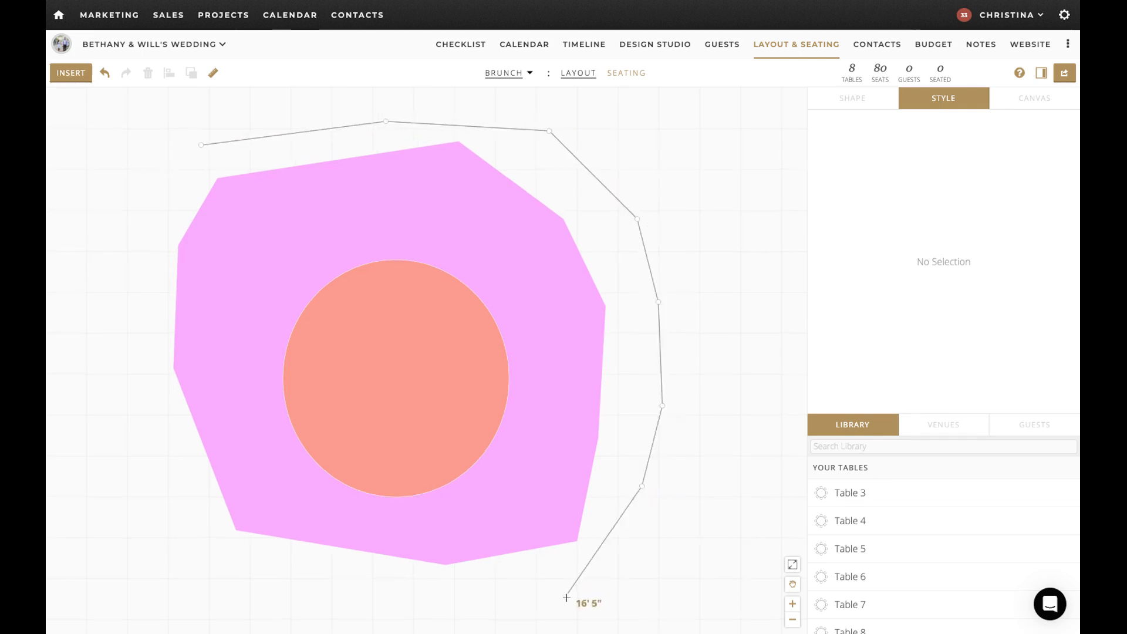
click(566, 597)
click(326, 606)
click(131, 546)
click(108, 368)
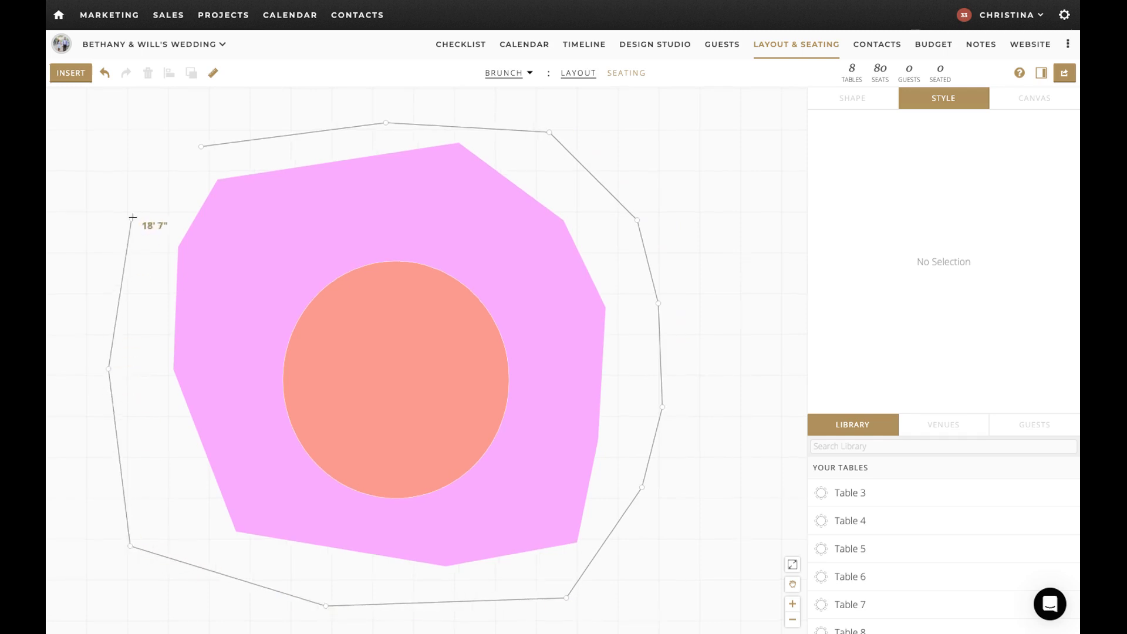
click(132, 218)
click(201, 146)
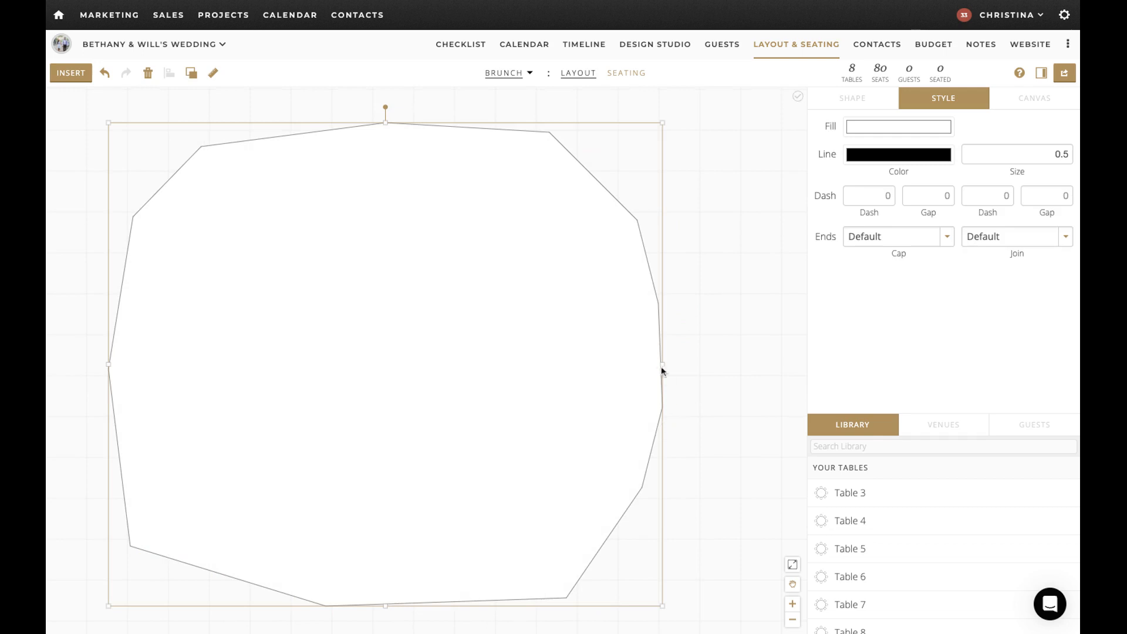
Resize the new outer path shape by widening it to the right, and shrink it from its upper-right corner until the pink shape shows behind
click(663, 368)
click(659, 368)
drag(664, 364, 733, 364)
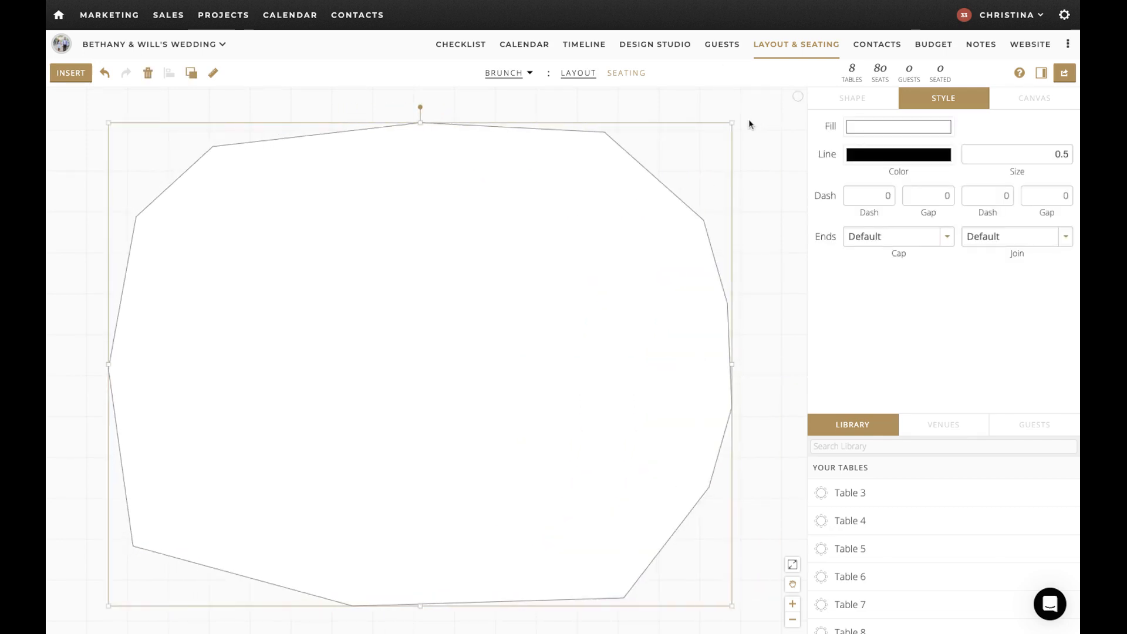
drag(731, 124, 483, 218)
click(398, 280)
click(336, 423)
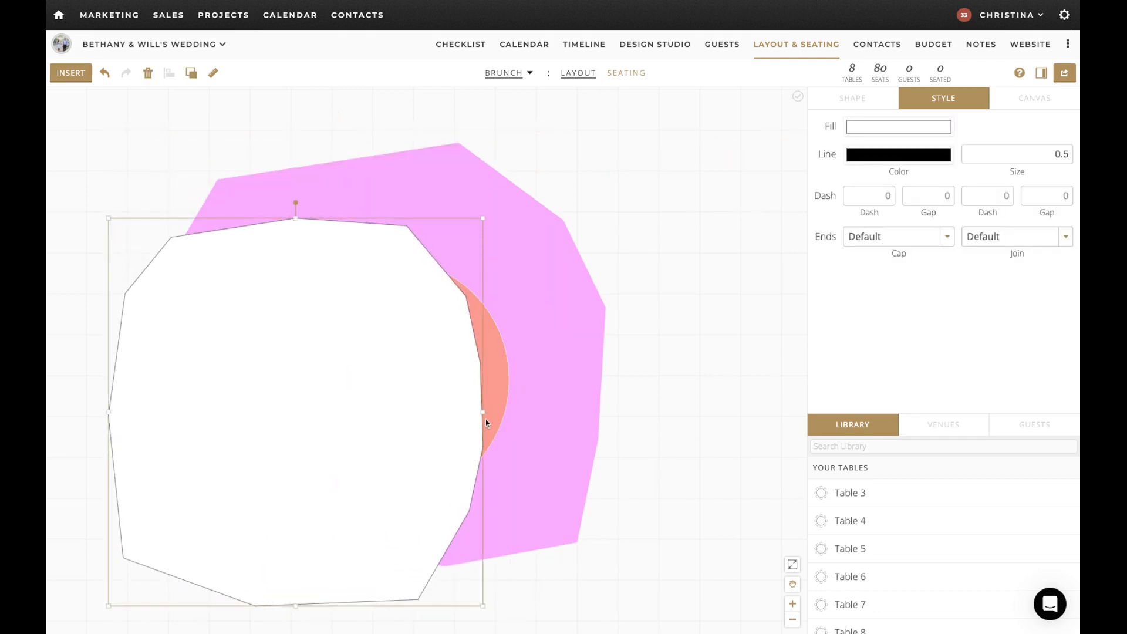
Widen the large white path shape to the right, move it upward, and shift the pink shape to the right
drag(483, 413, 540, 413)
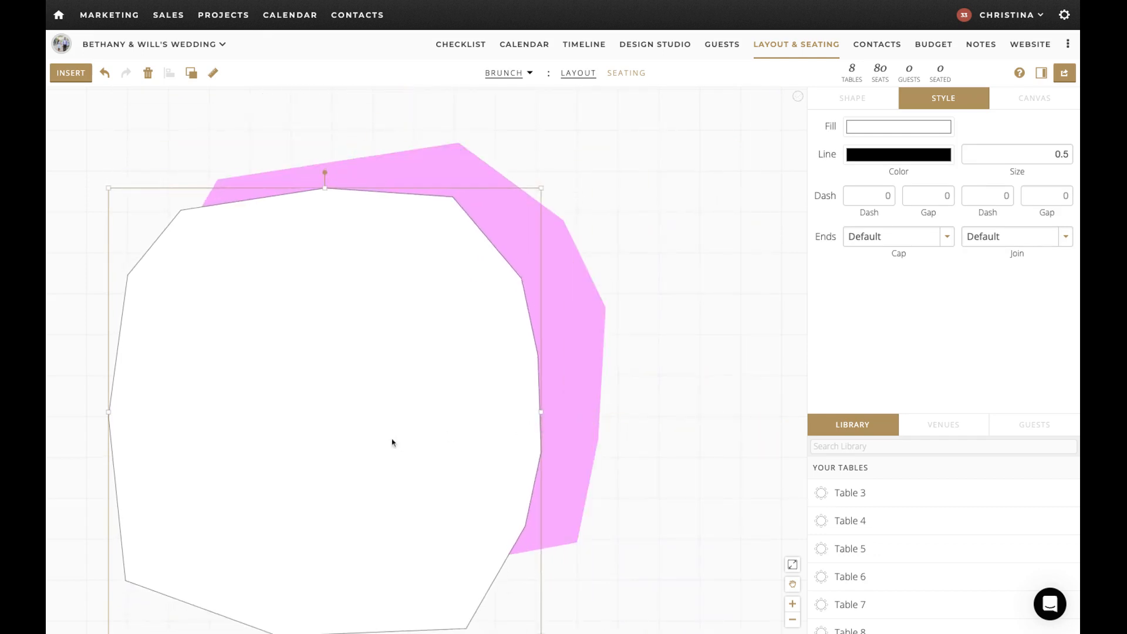
drag(393, 442, 368, 450)
drag(534, 546, 640, 549)
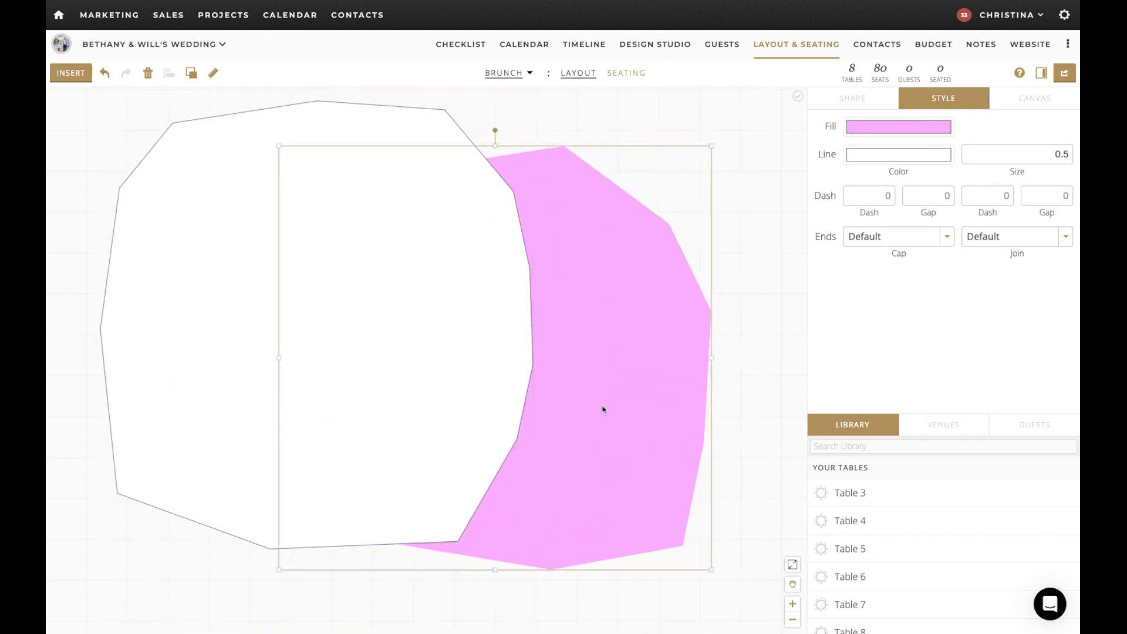
Send the pink path shape to the back of the stacking order
click(197, 78)
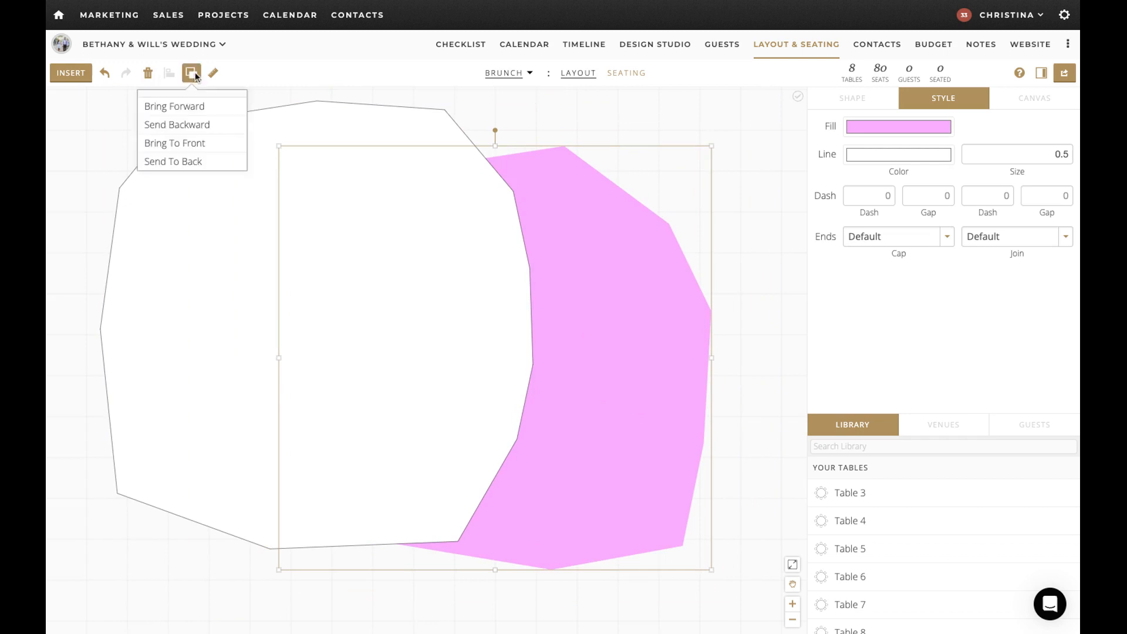
click(176, 162)
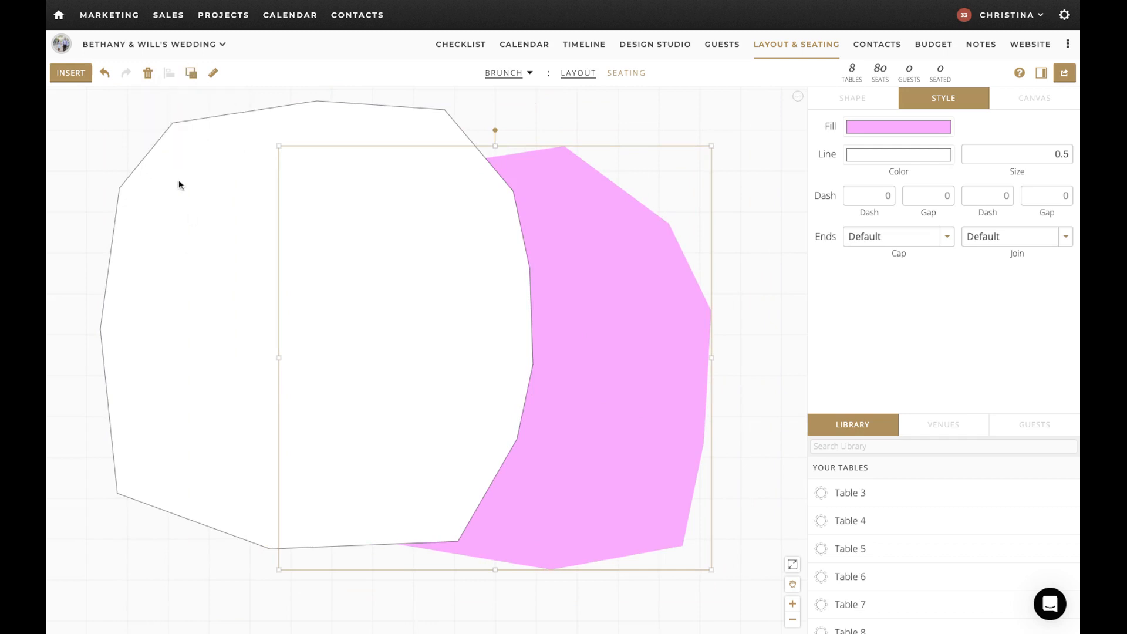
click(190, 73)
click(182, 161)
Send the large white path shape to the back, behind the pink shape and salmon circle, and clear the selection
click(312, 238)
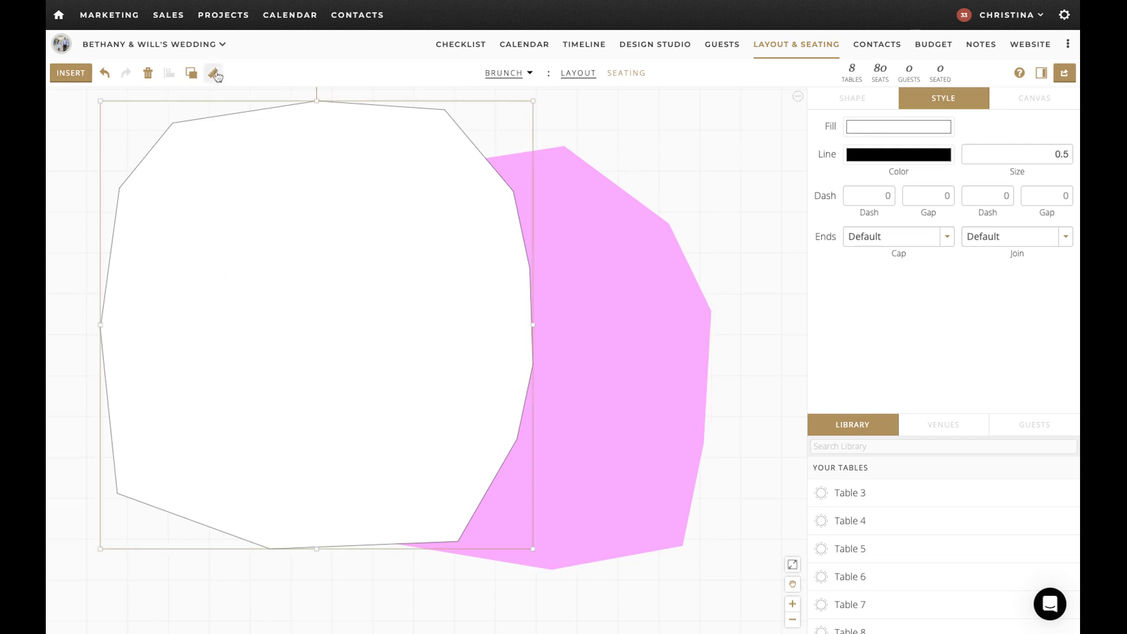
click(191, 73)
click(182, 160)
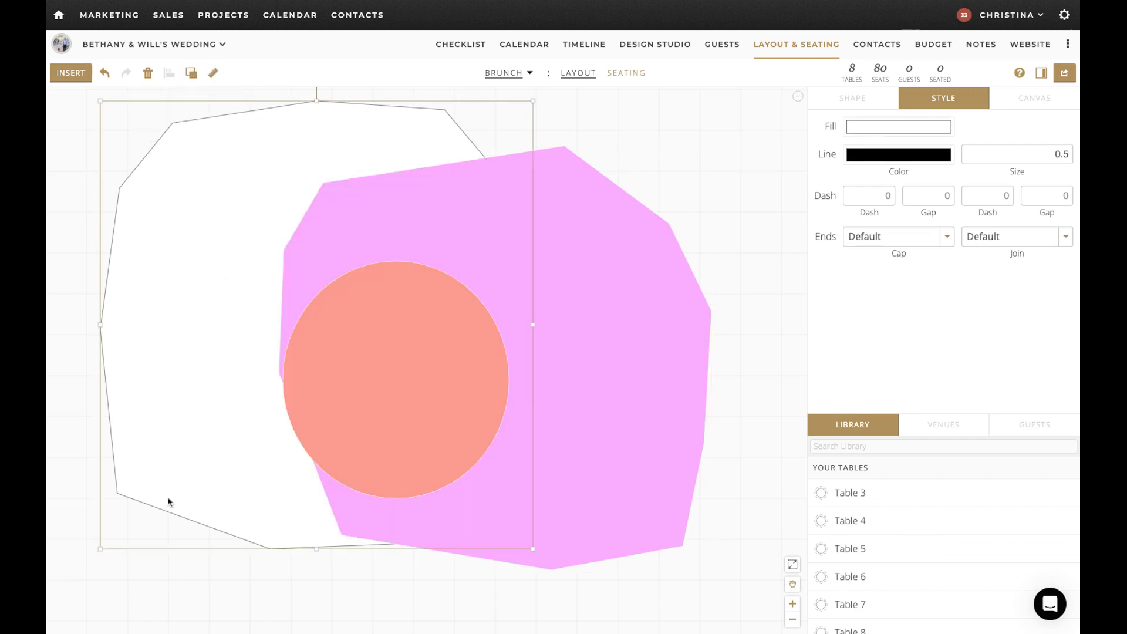
click(357, 532)
click(195, 579)
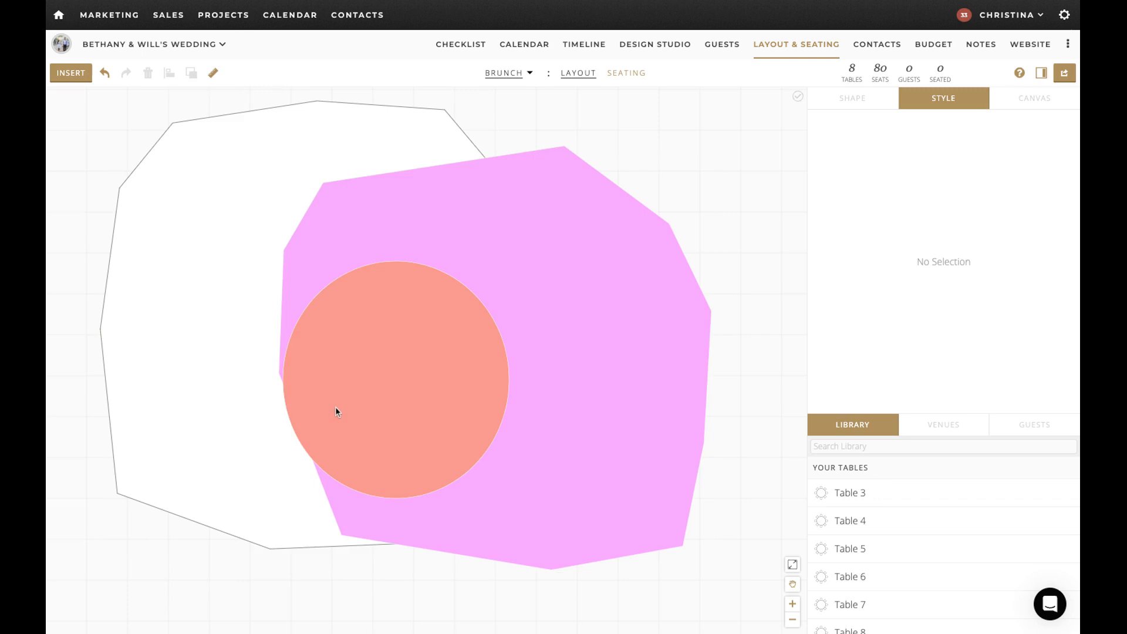
Delete the large white path shape and move the salmon circle to the middle of the pink shape
click(179, 259)
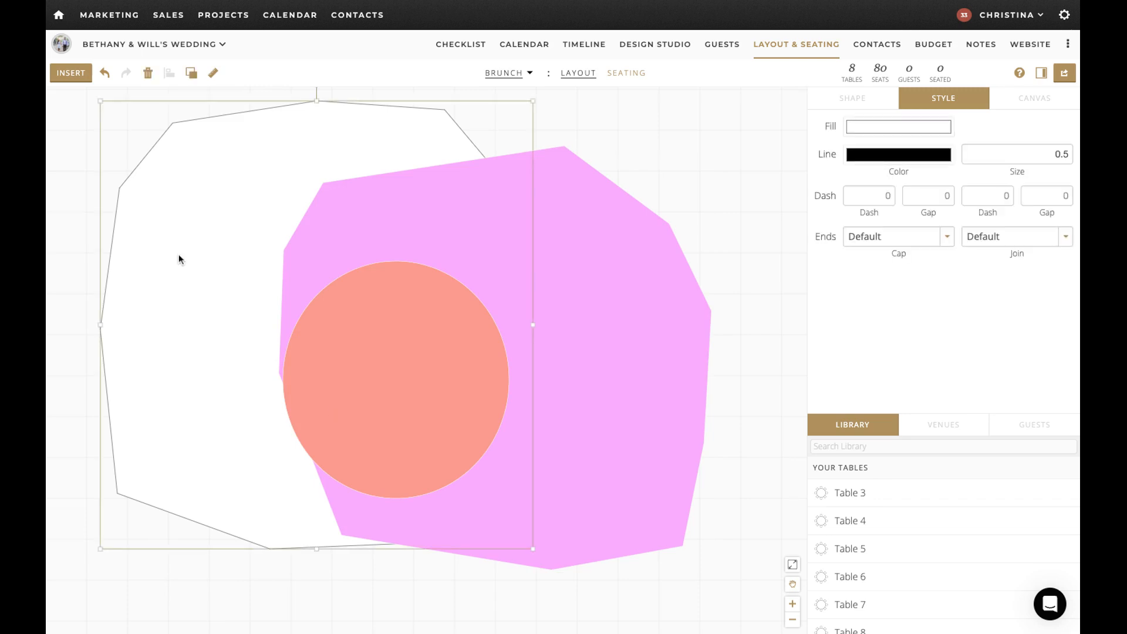
key(Delete)
drag(395, 397, 472, 382)
click(243, 204)
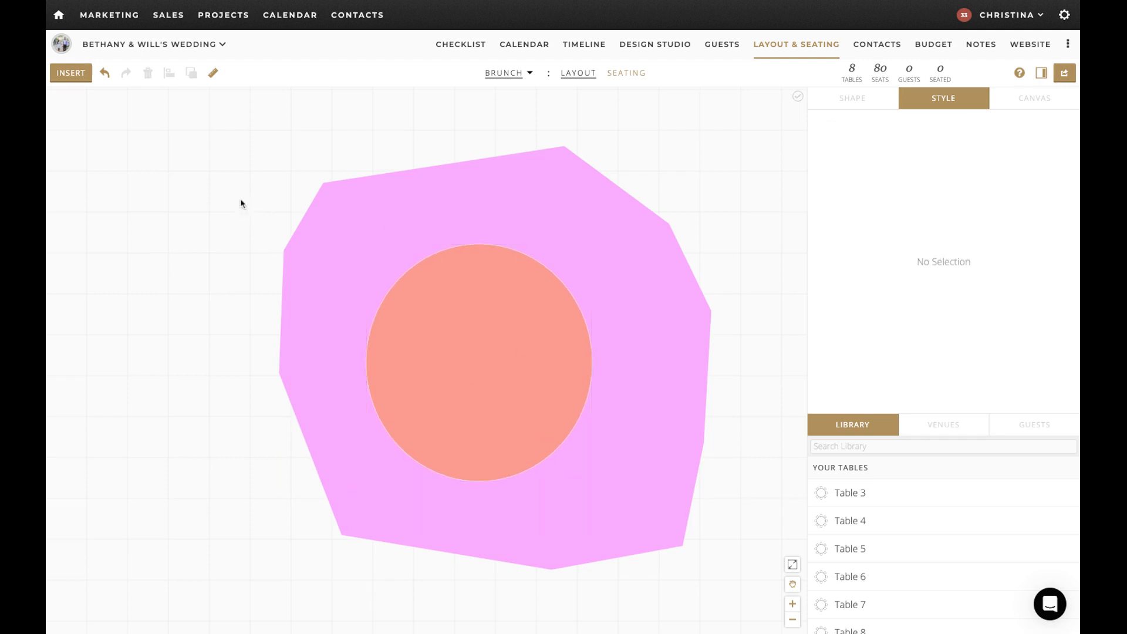
Draw a small closed Path shape with curved segments to the left of the pink shape, ending at its starting point
click(71, 75)
click(103, 222)
click(102, 212)
drag(165, 176, 169, 221)
drag(177, 287, 106, 240)
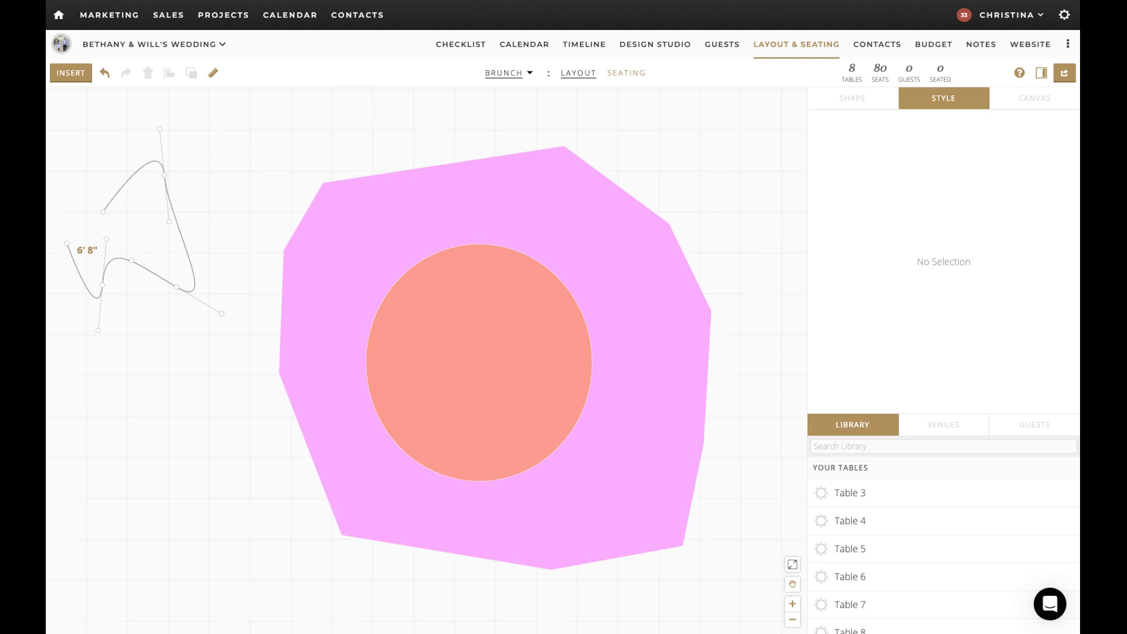
drag(67, 243, 100, 226)
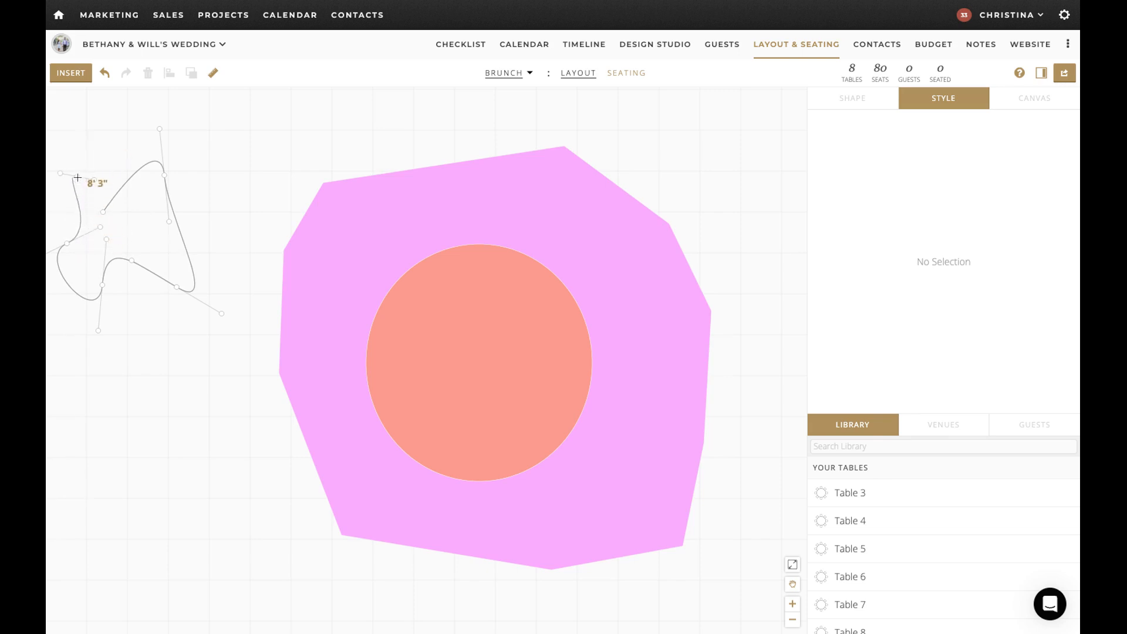
drag(100, 186, 132, 161)
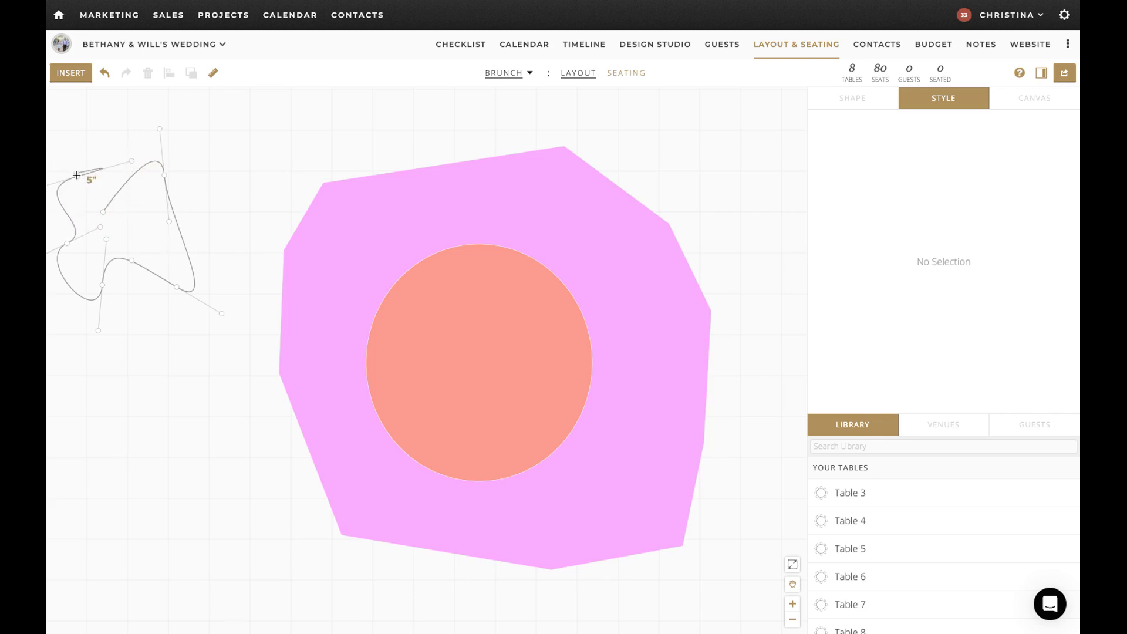
click(103, 212)
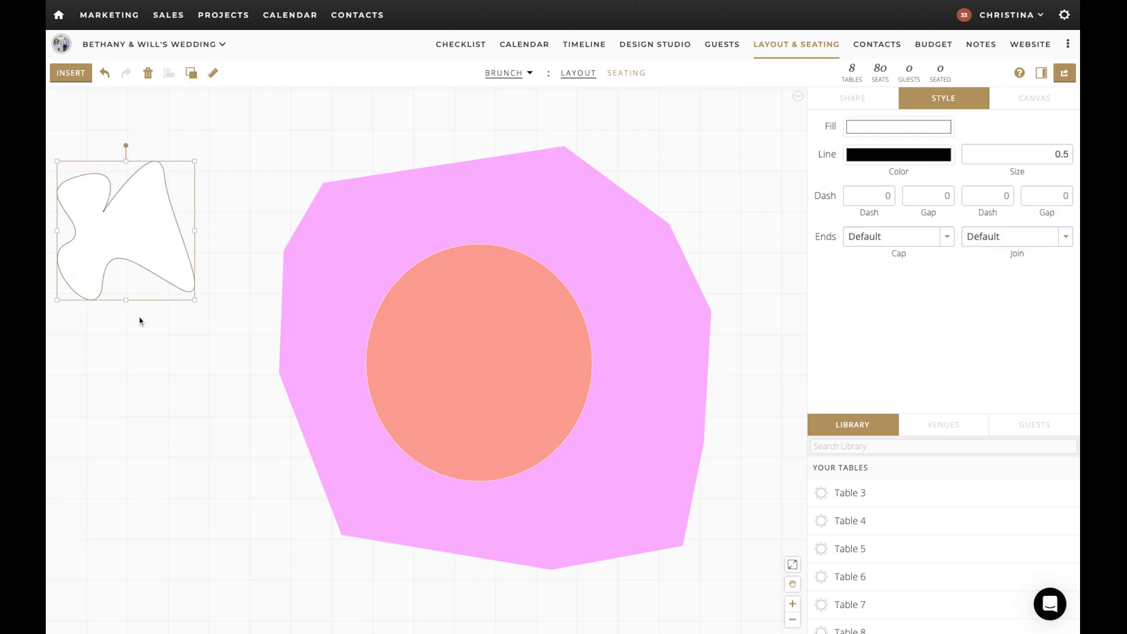